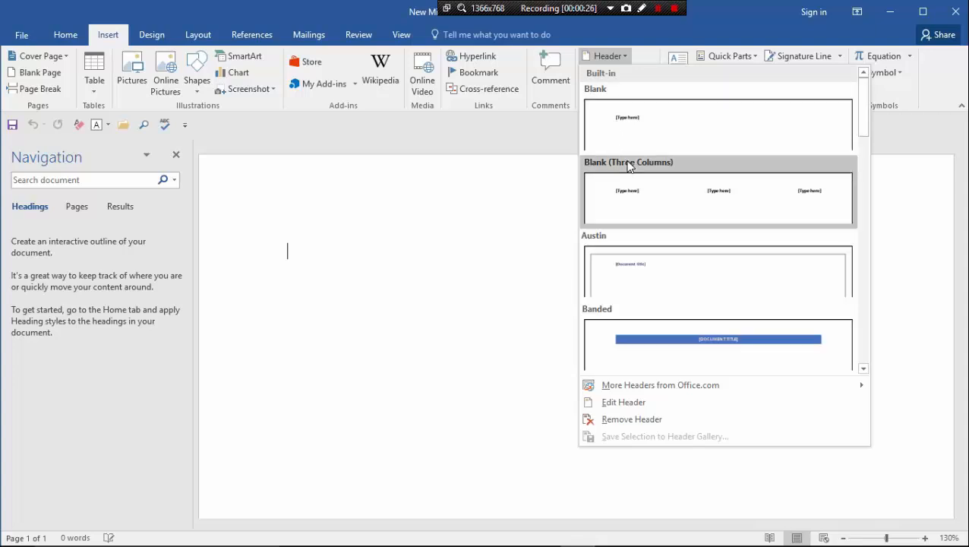
Look through the built-in header styles and insert the Blank header.
scroll(697, 250, down, 5)
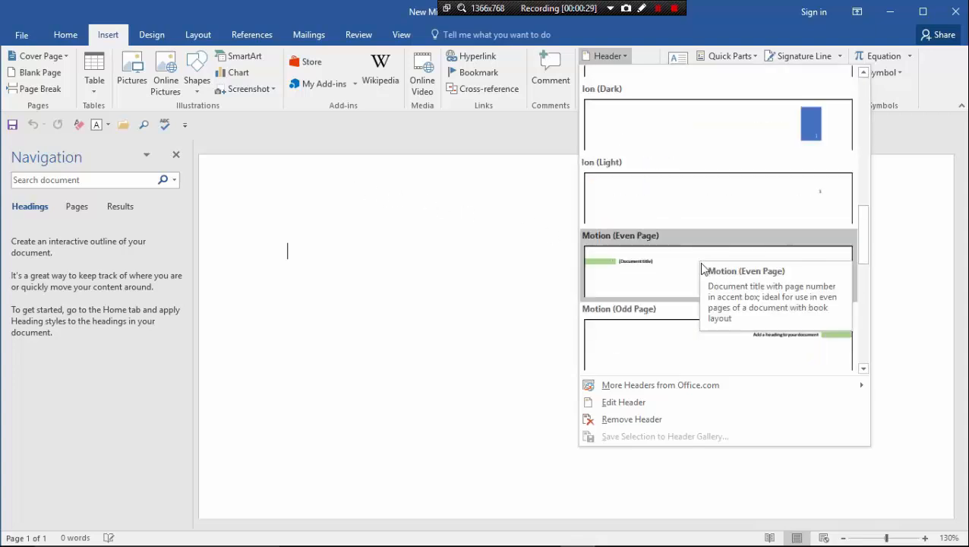
scroll(700, 315, down, 3)
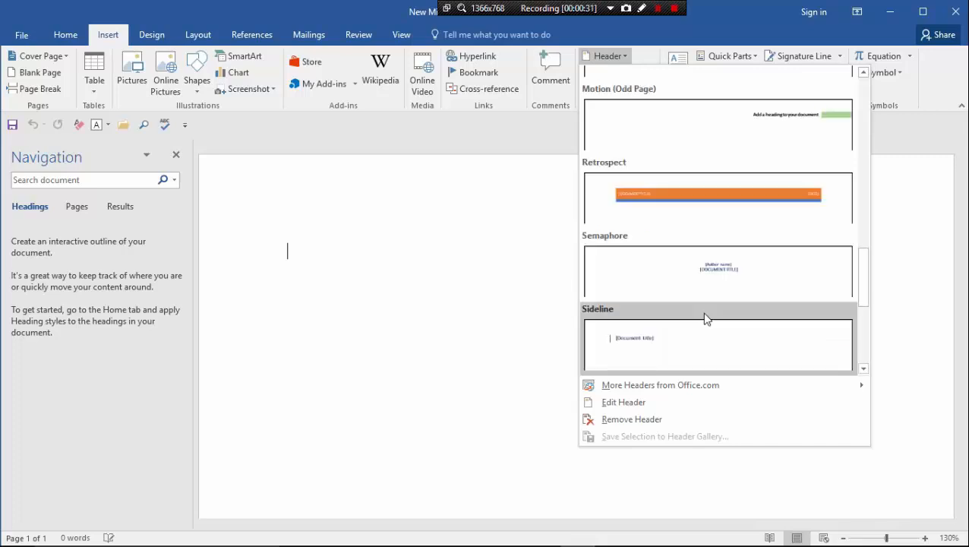
scroll(710, 238, up, 3)
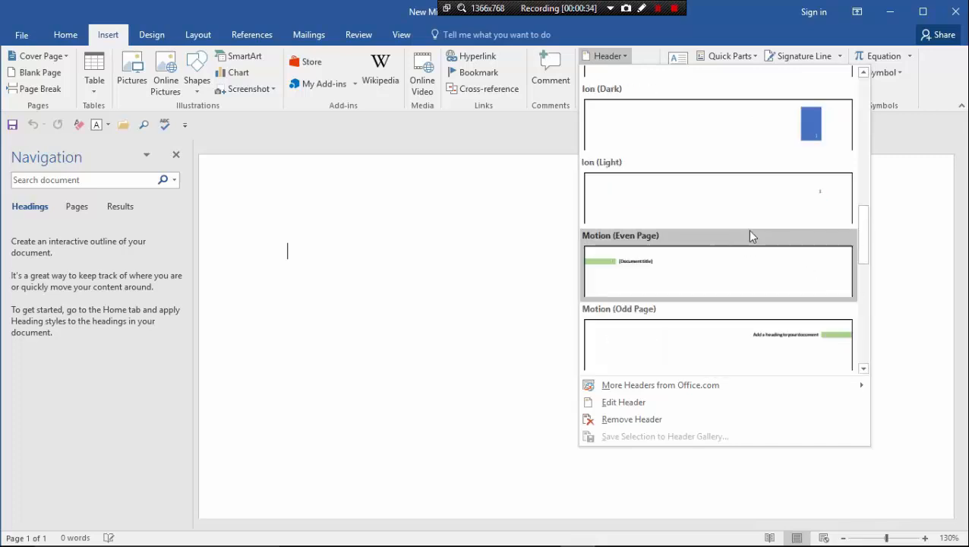
scroll(749, 234, up, 9)
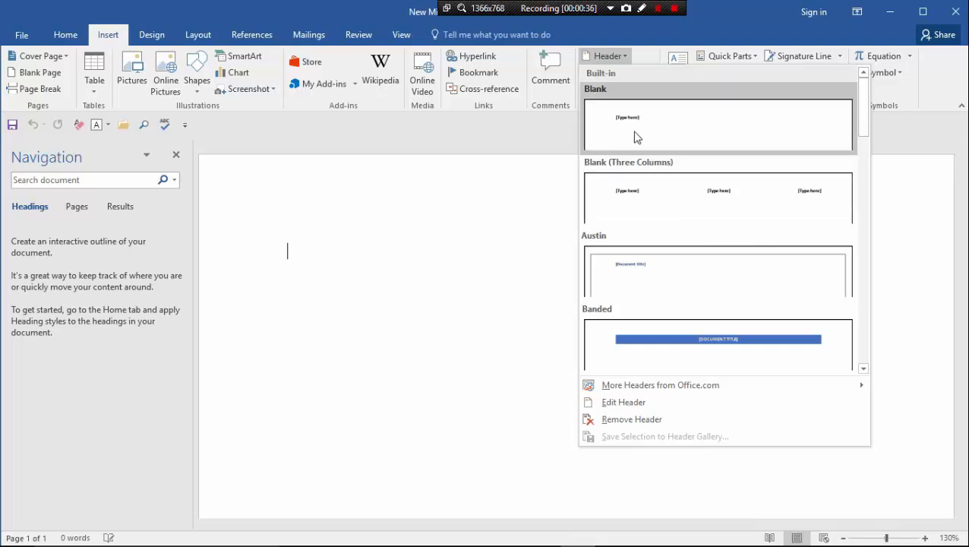
click(637, 137)
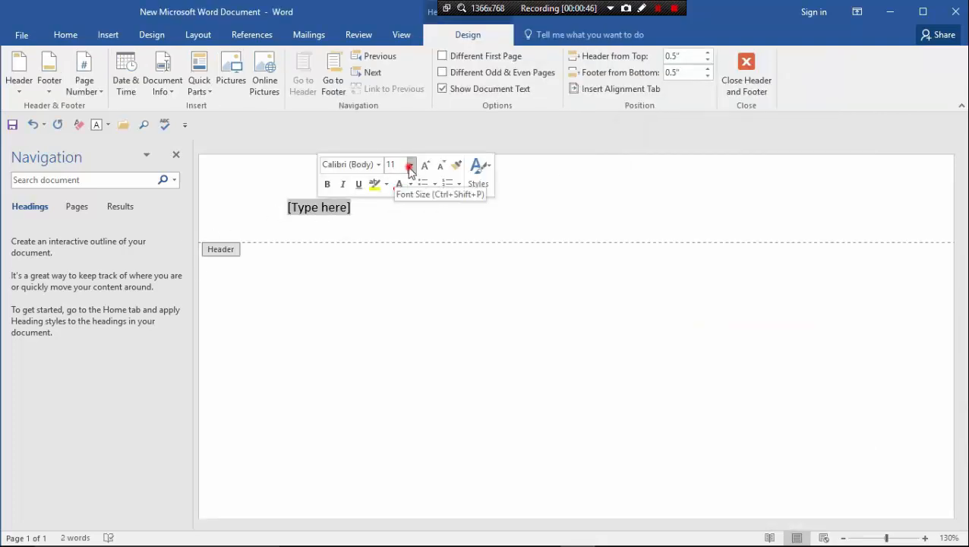
Set the font size of the header's placeholder text to 20.
click(411, 165)
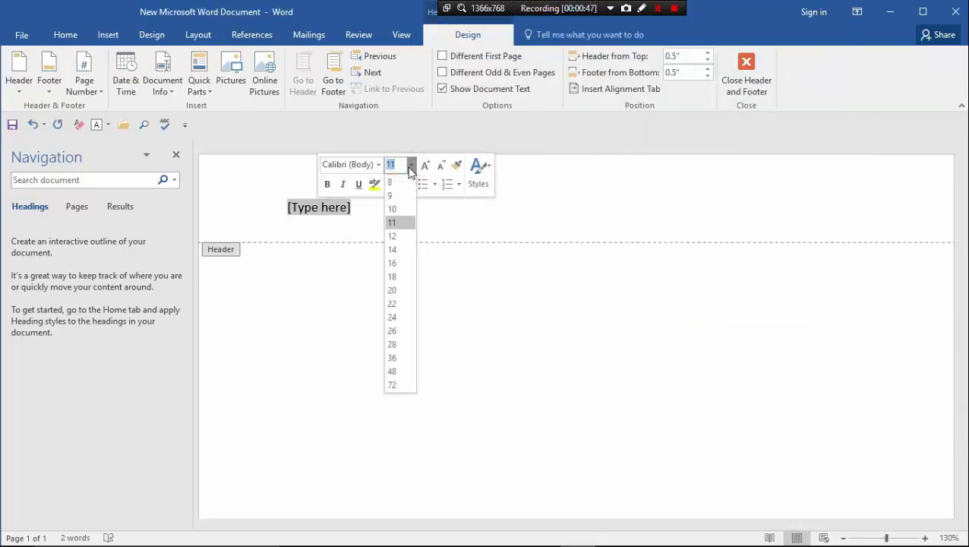
click(397, 295)
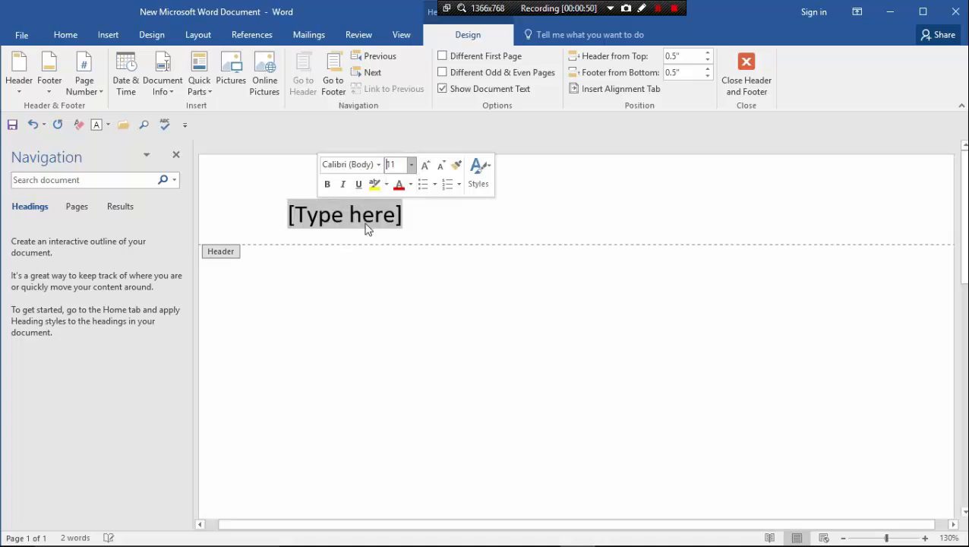
click(383, 212)
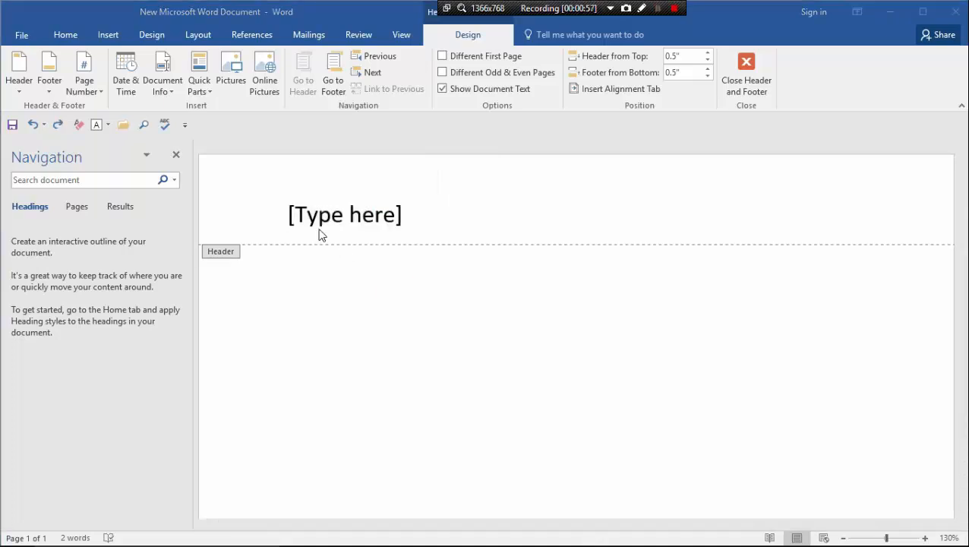
Replace the header's [Type here] placeholder with the text "Sh9oewsldidkl".
click(319, 230)
click(305, 231)
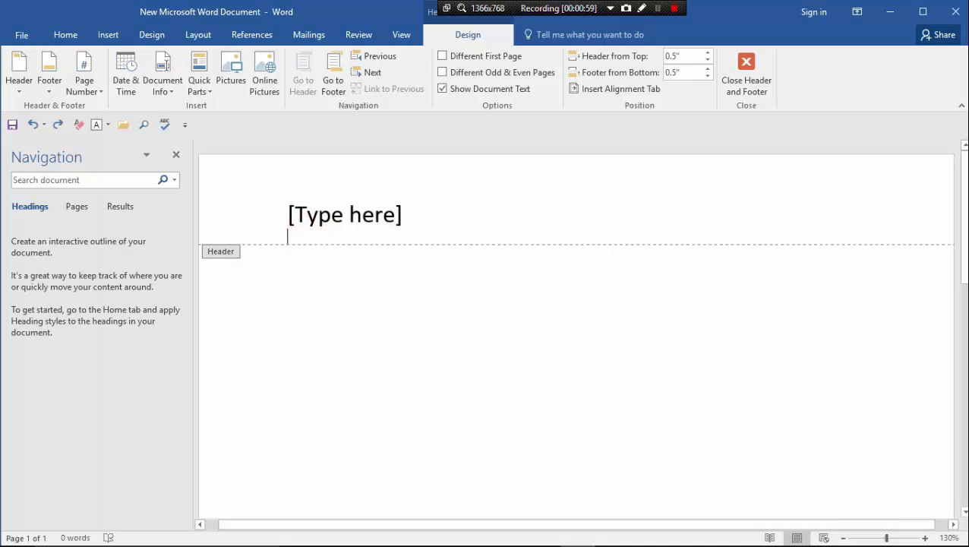
click(417, 223)
click(388, 233)
click(329, 216)
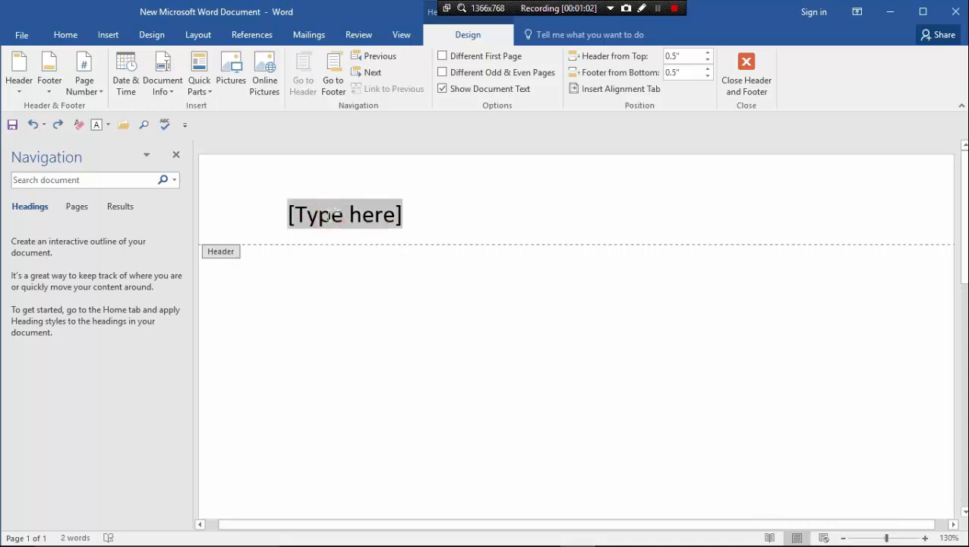
key(Delete)
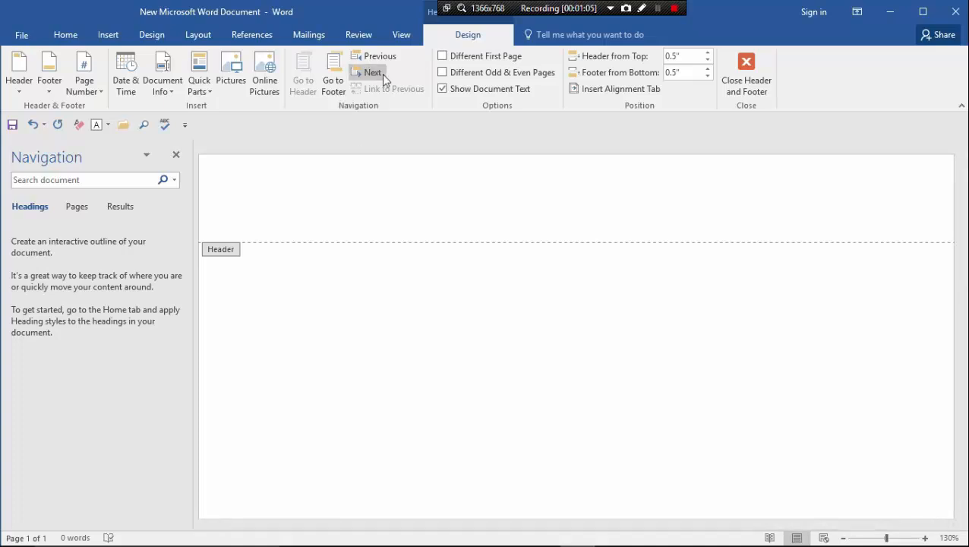
text(sh9oewsldidkl)
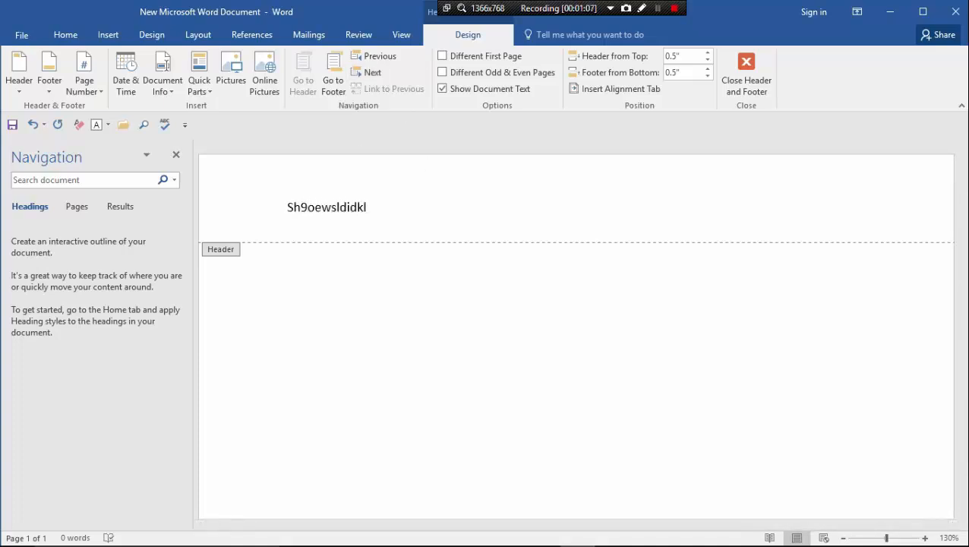
scroll(534, 223, down, 2)
scroll(534, 222, up, 2)
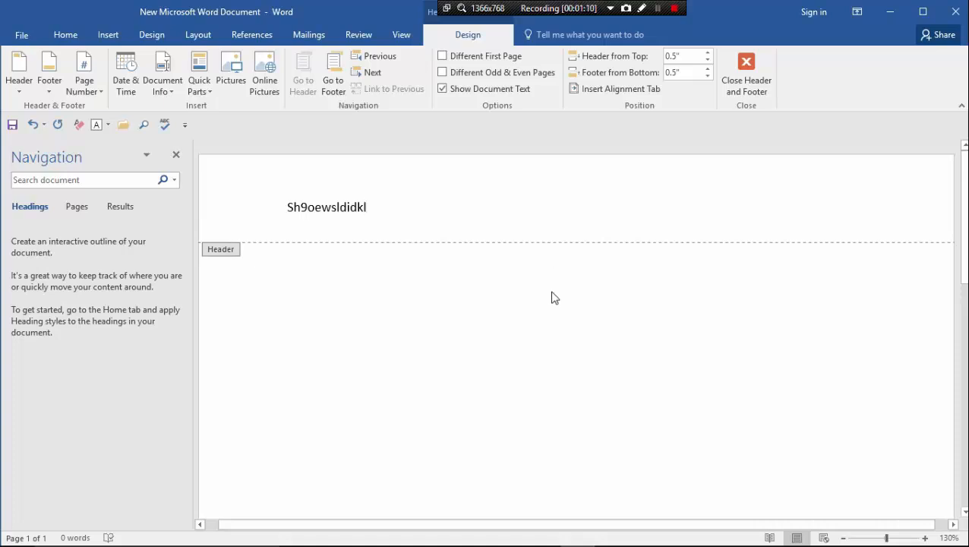
Insert the current date in the 3/15/17 format after the header text.
click(449, 203)
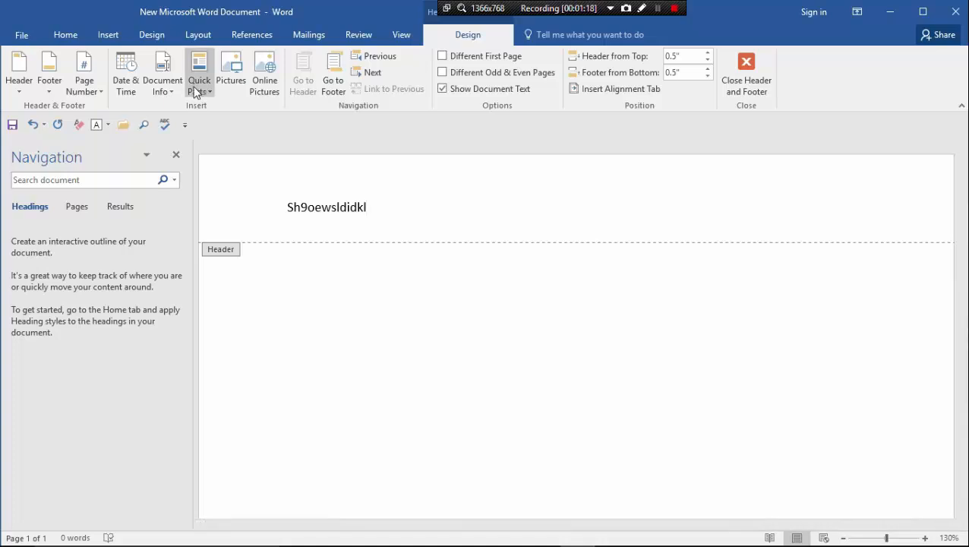
click(126, 78)
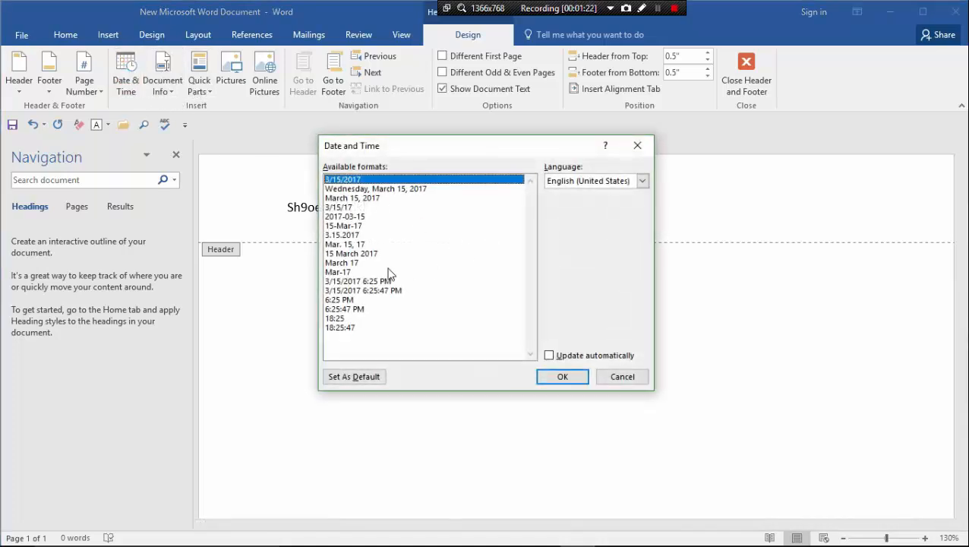
click(345, 209)
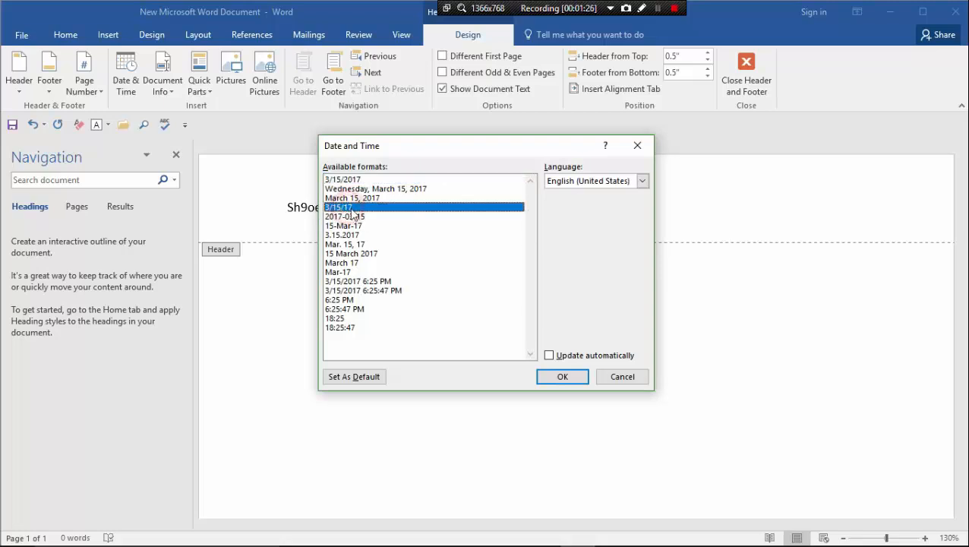
click(560, 377)
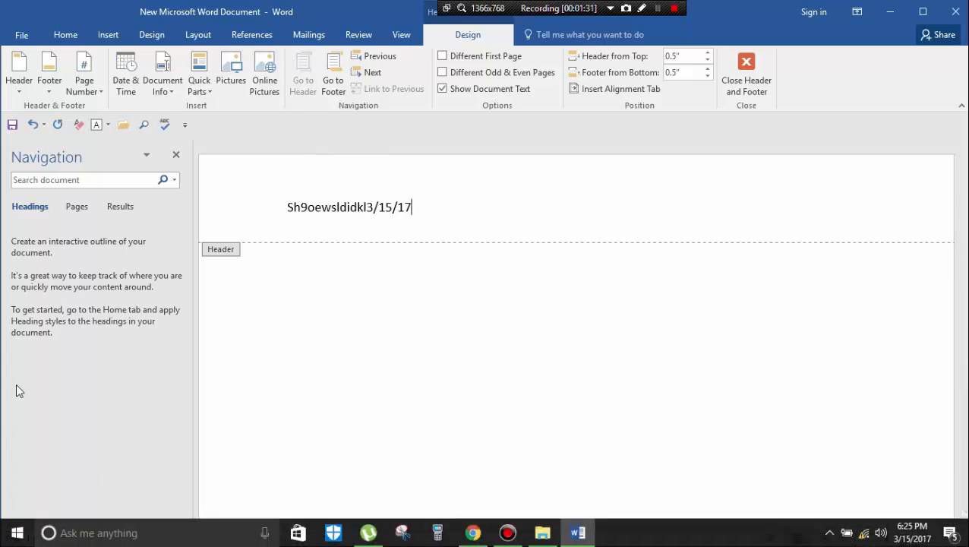
Insert the current time after the date in the header, using the 12-hour format with hours and minutes (6:25 PM style).
click(126, 82)
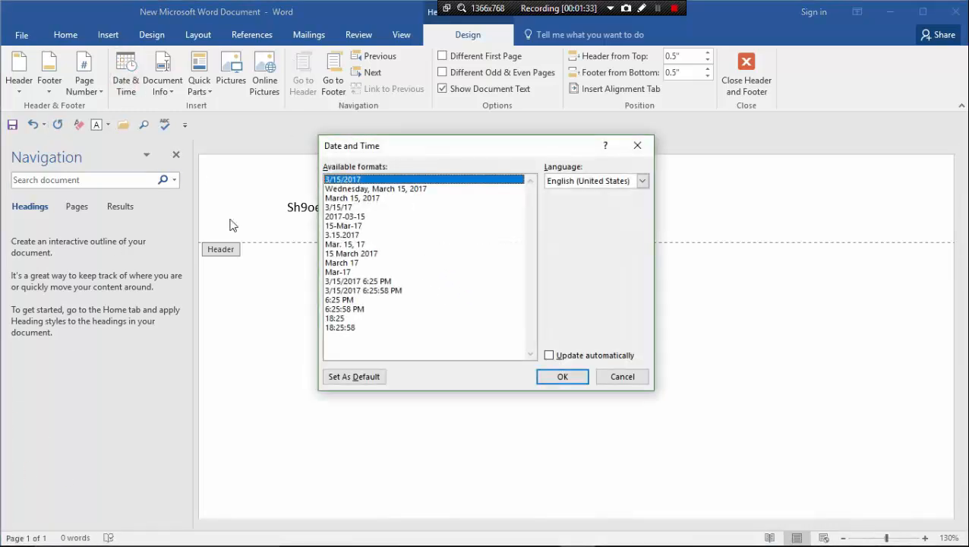
click(335, 318)
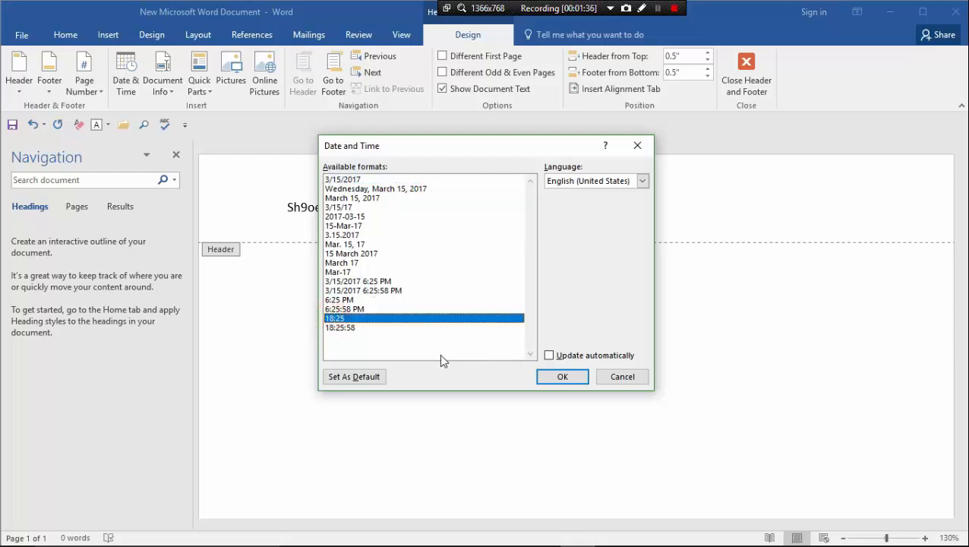
click(347, 301)
click(557, 377)
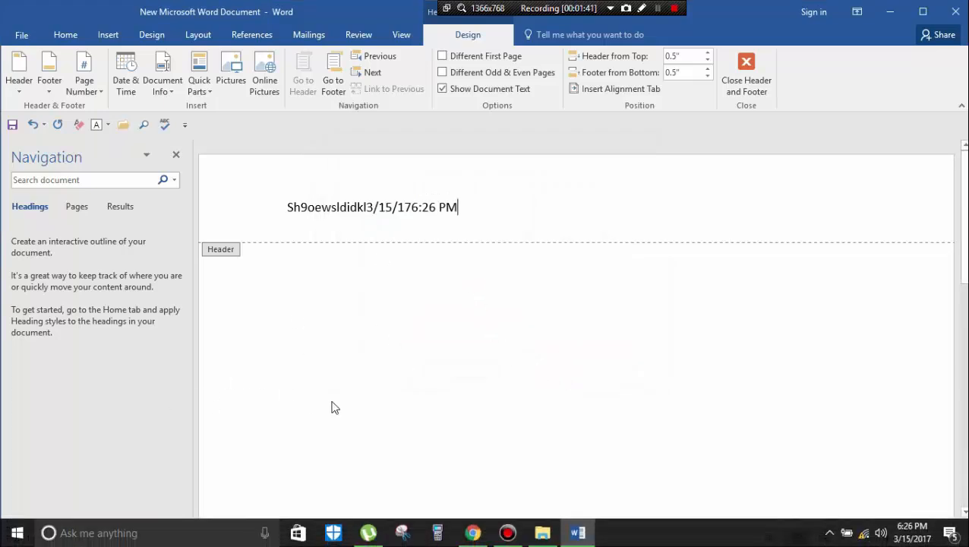
Delete all of the header's content, including the text, date and time.
scroll(445, 345, down, 2)
scroll(445, 345, up, 2)
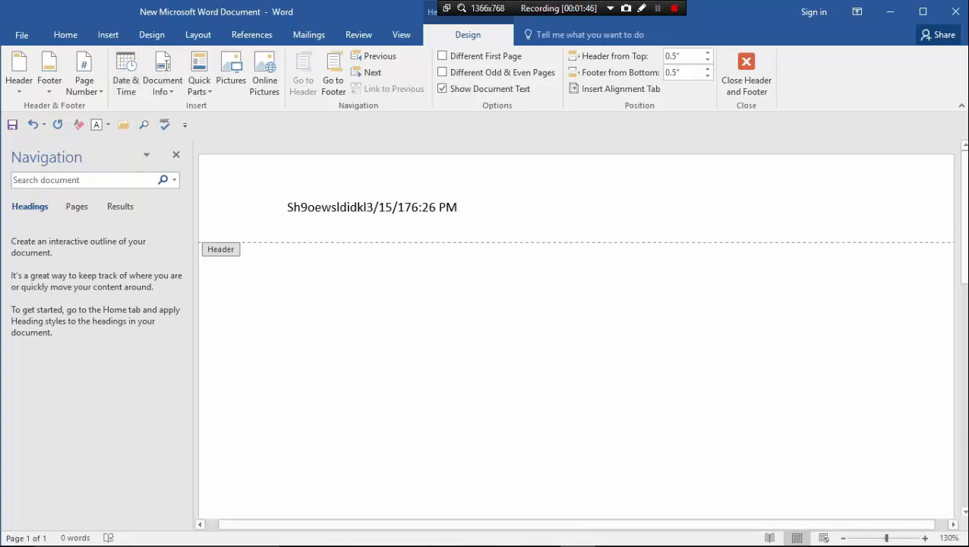
drag(460, 206, 285, 205)
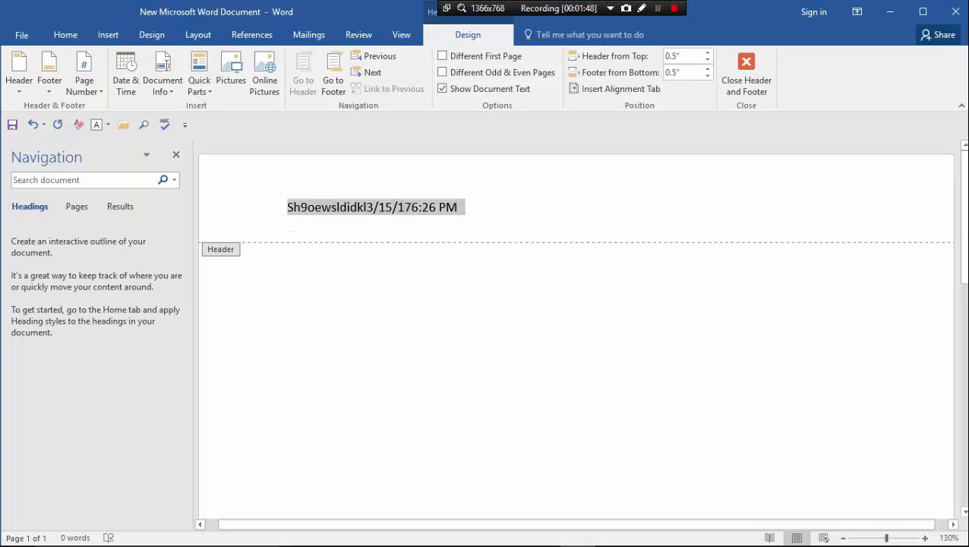
key(Delete)
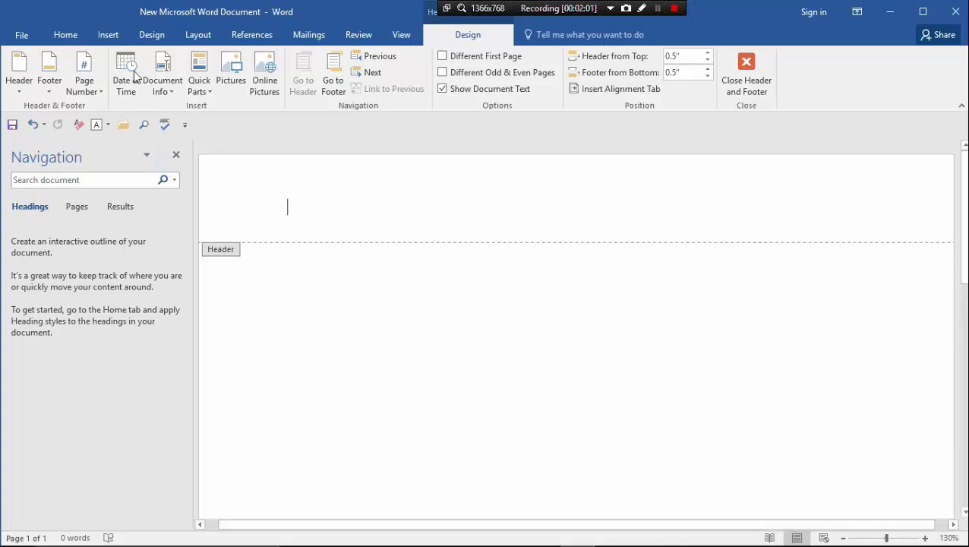
Insert the built-in Blank (Three Columns) footer.
click(104, 36)
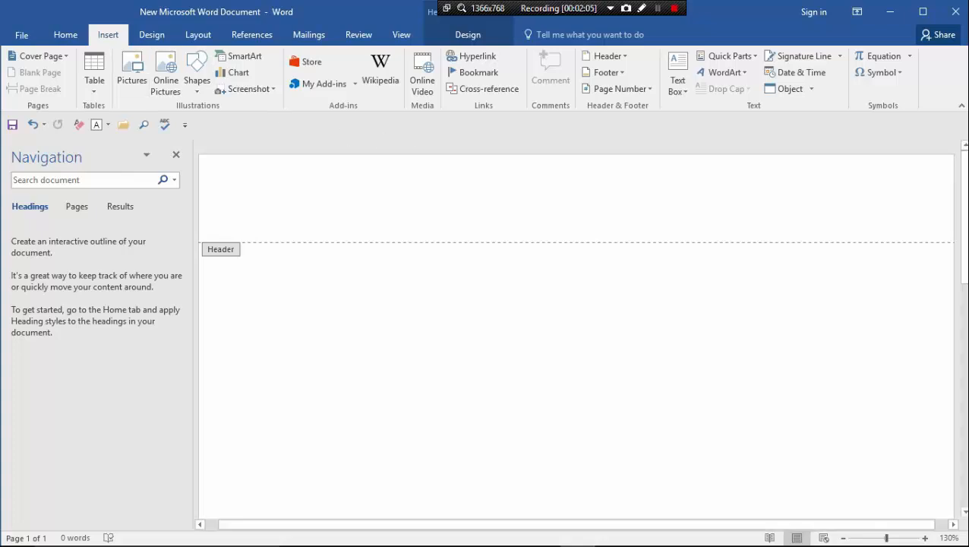
click(618, 76)
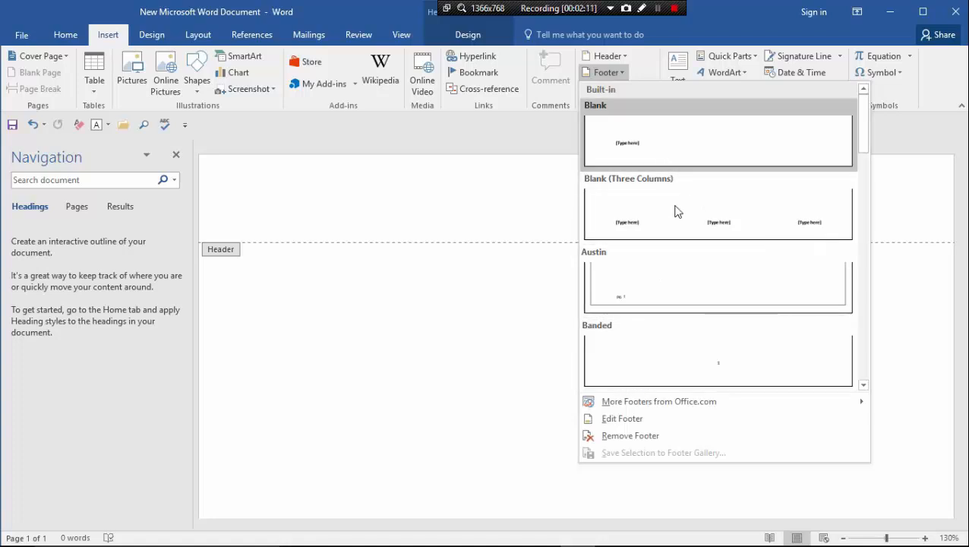
click(697, 220)
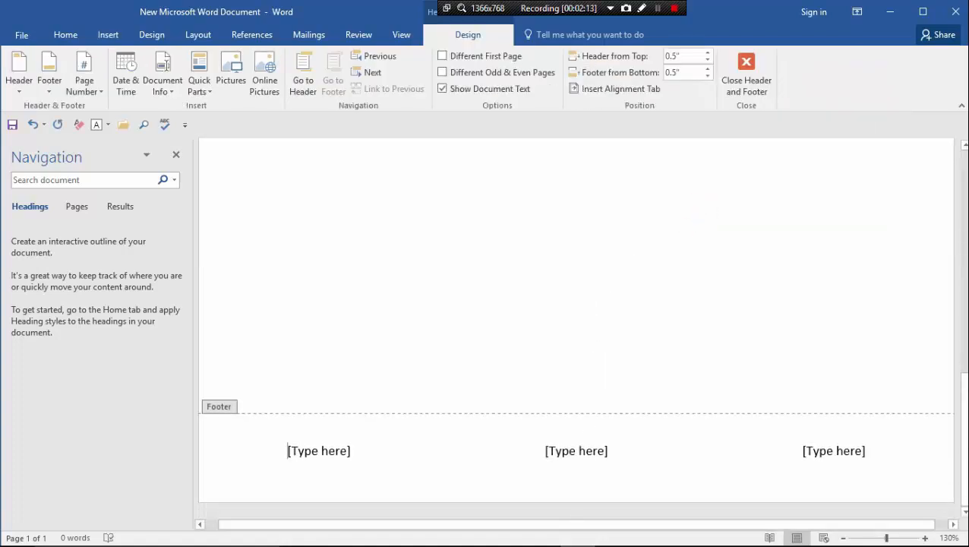
Delete the middle placeholder of the three-column footer and return to the document body.
click(558, 452)
key(Delete)
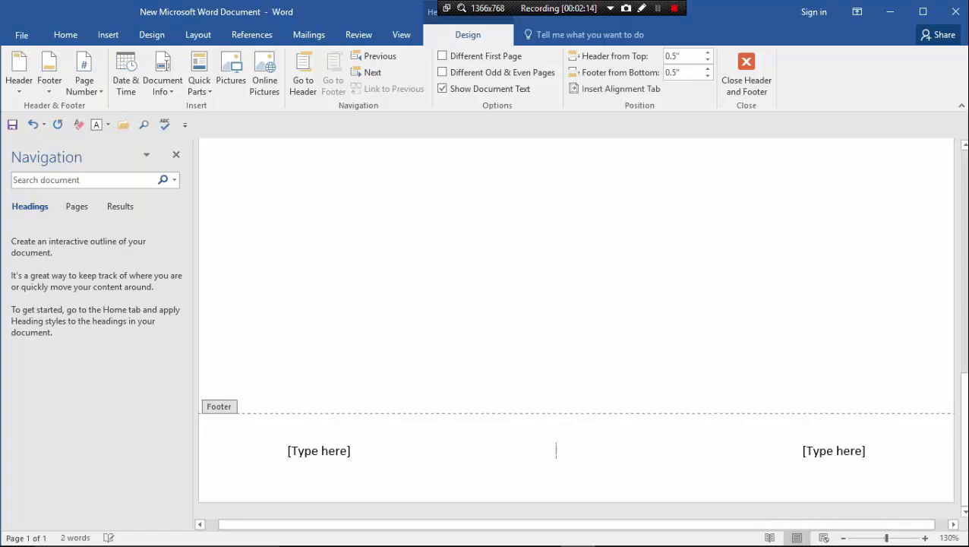
click(835, 449)
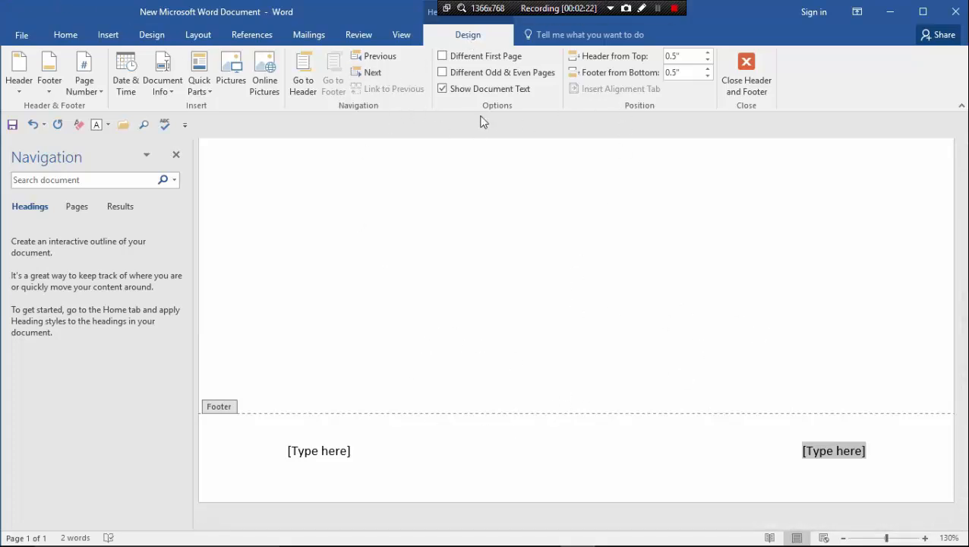
click(747, 76)
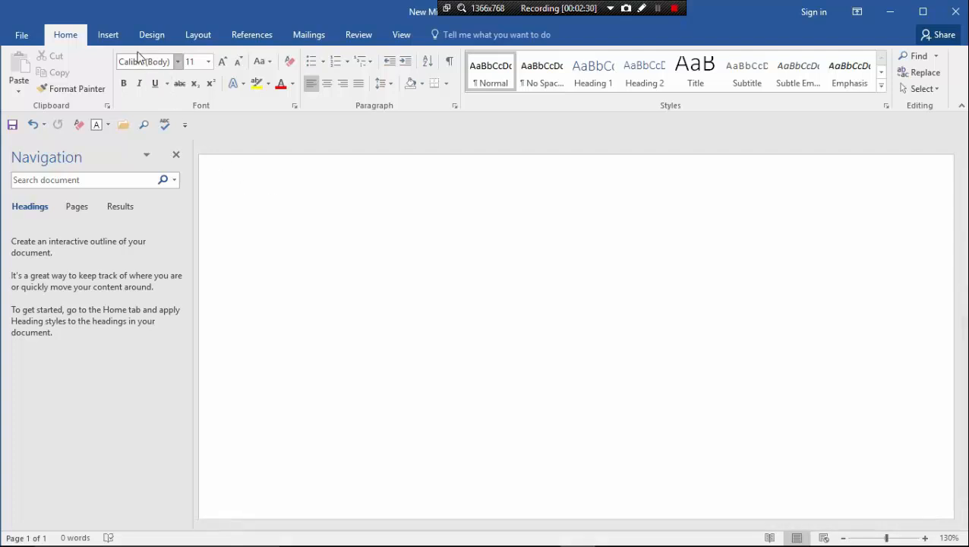
Add a page number at the bottom of the page in the Accent Bar 1 style.
click(114, 33)
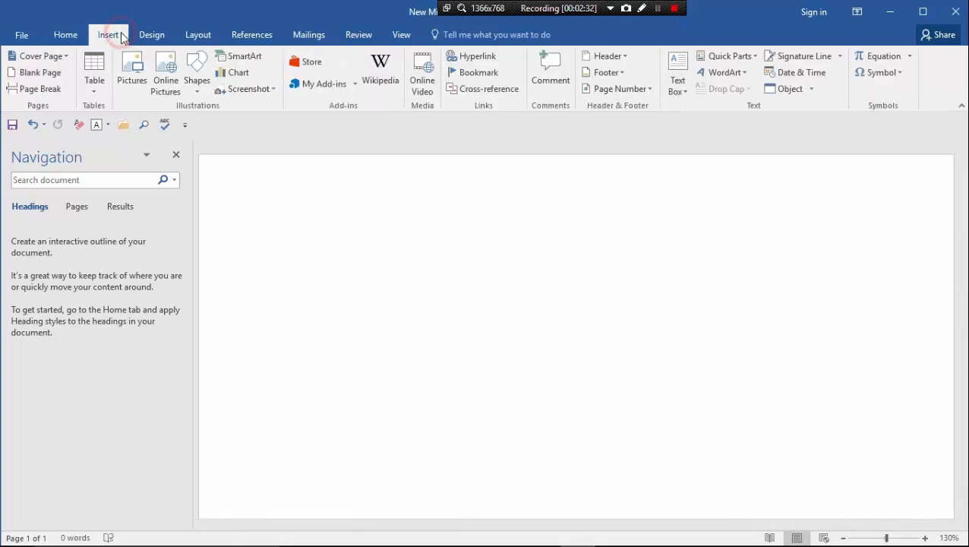
click(649, 89)
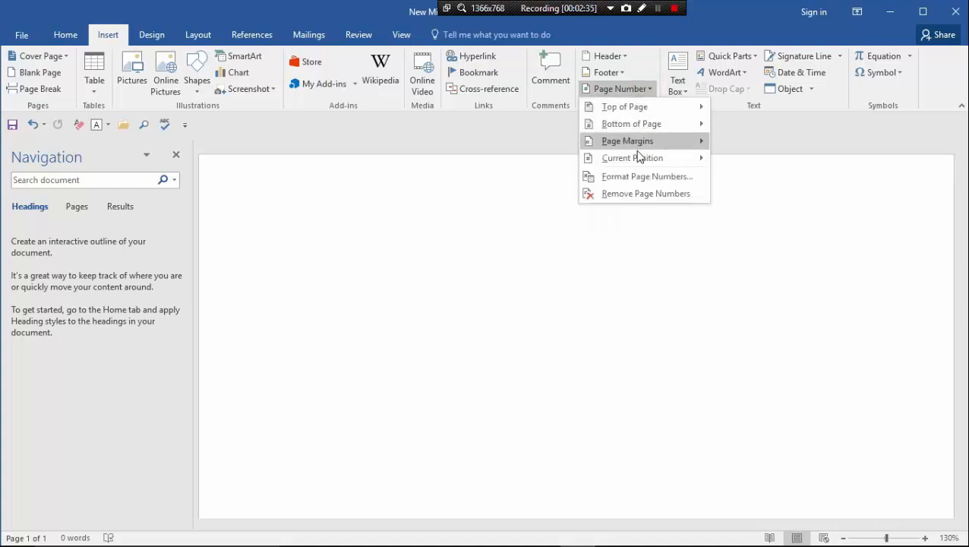
mouse_move(641, 170)
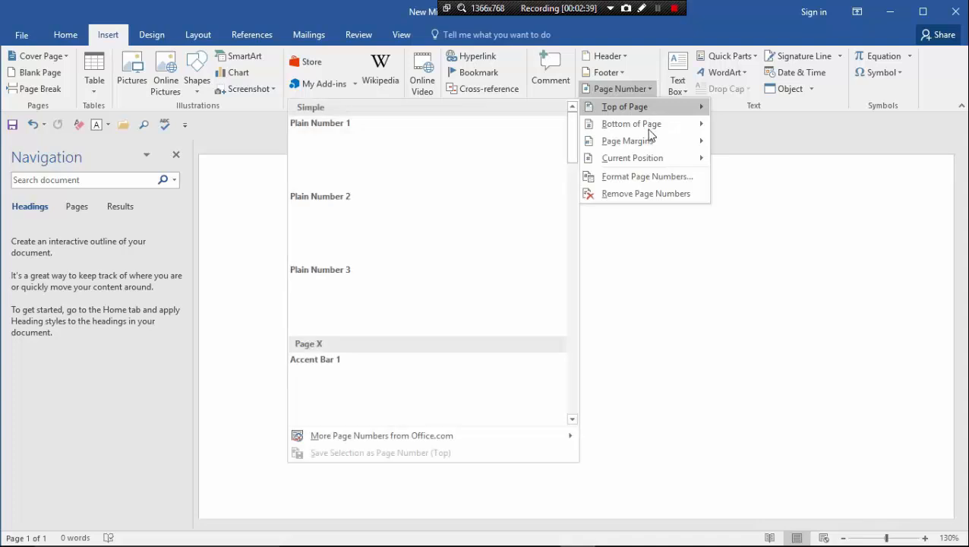
mouse_move(651, 123)
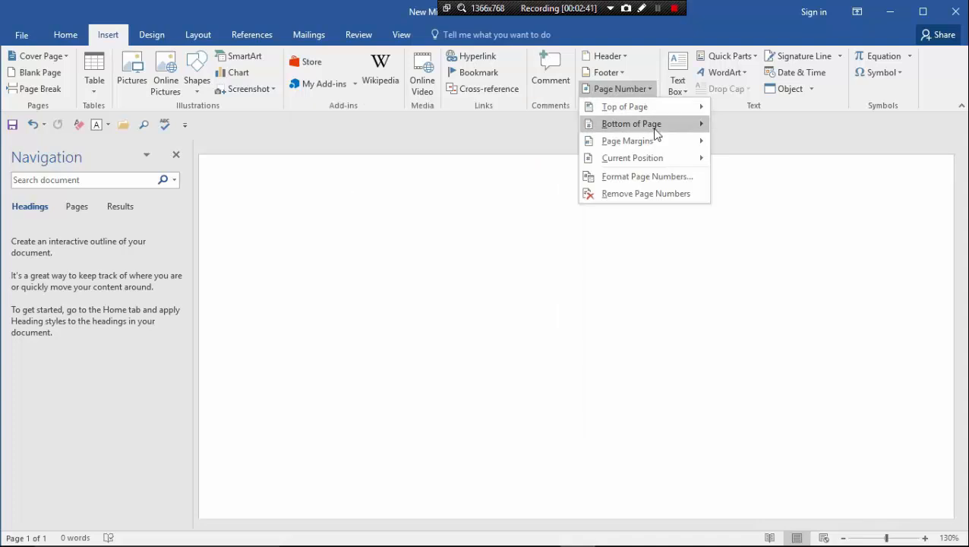
mouse_move(660, 145)
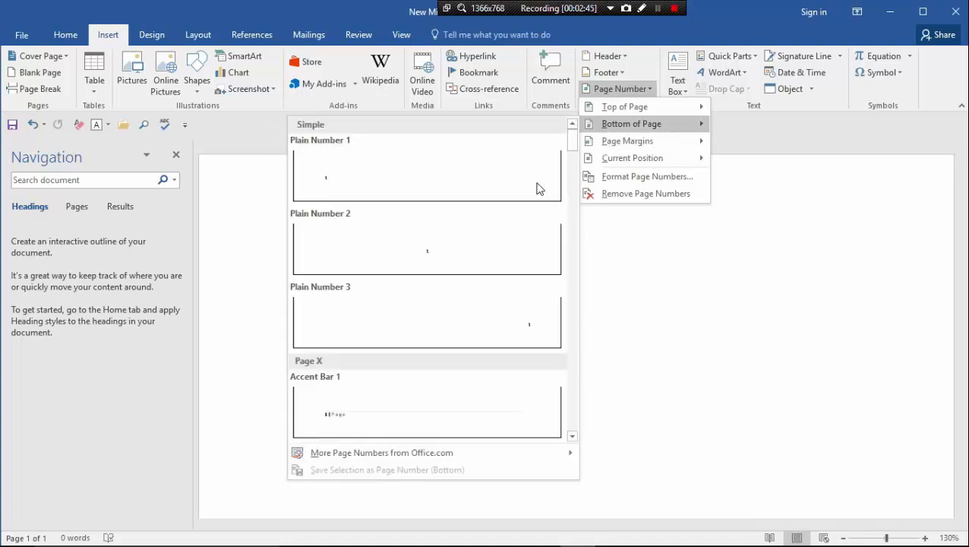
click(458, 391)
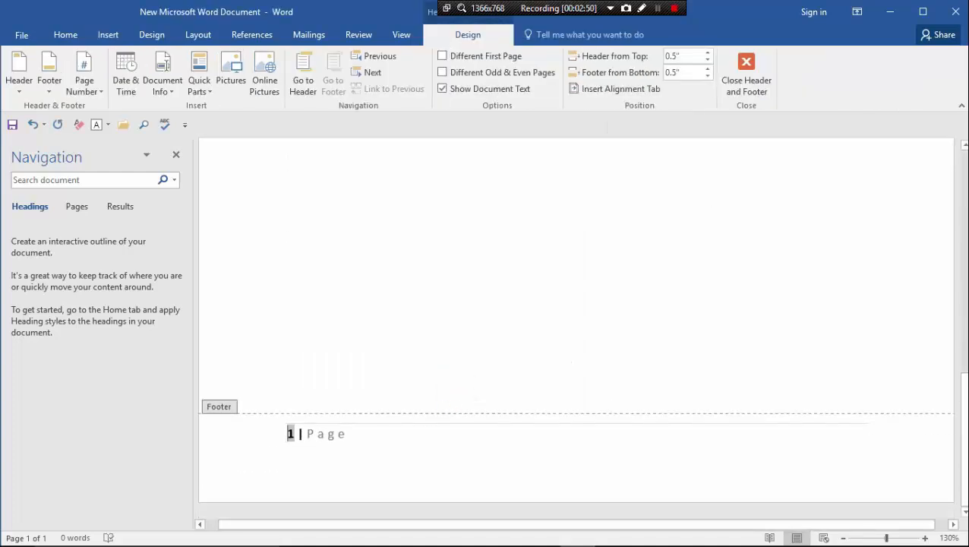
Close the footer editing and return to the document body.
click(312, 450)
scroll(384, 416, up, 3)
scroll(384, 416, down, 3)
scroll(448, 500, up, 10)
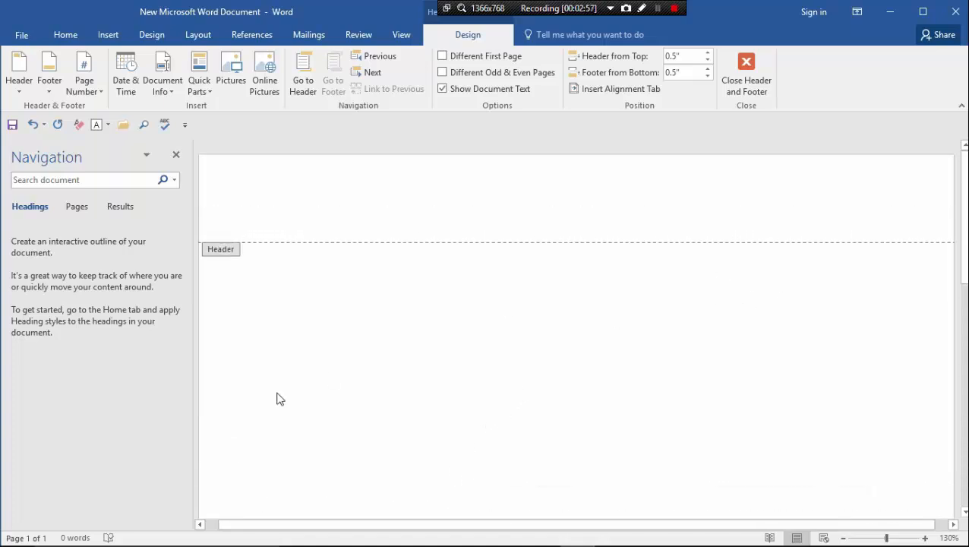
click(746, 70)
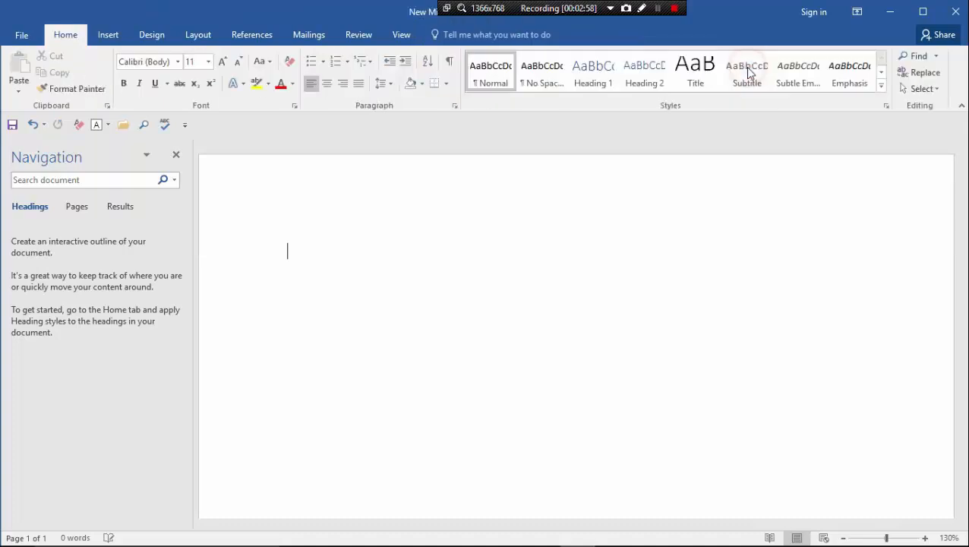
Enter A2 in the document body and format the 2 as superscript.
click(107, 33)
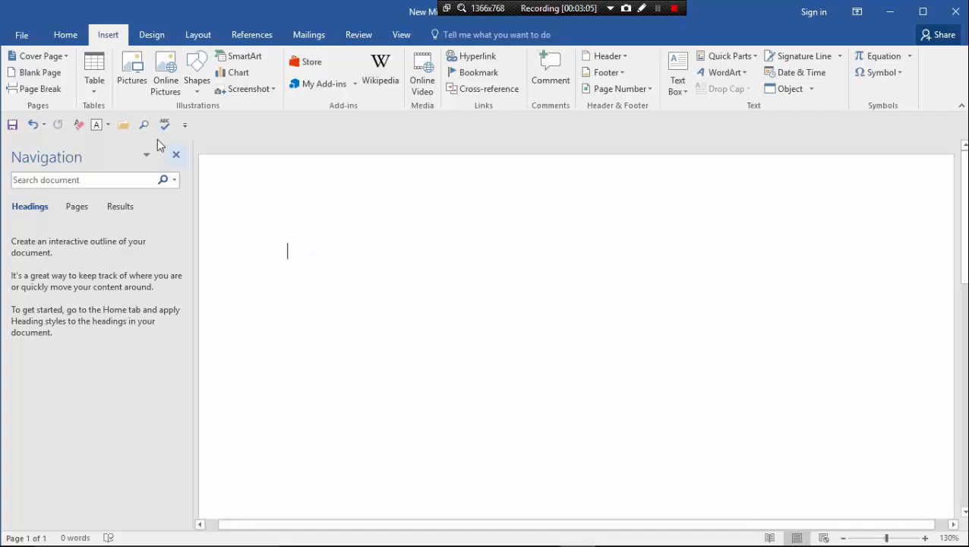
click(67, 32)
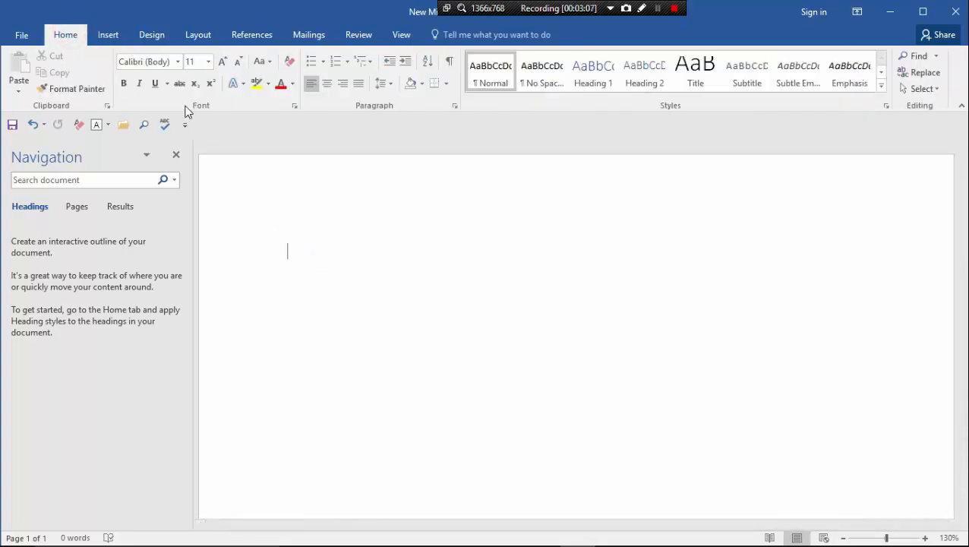
text(a)
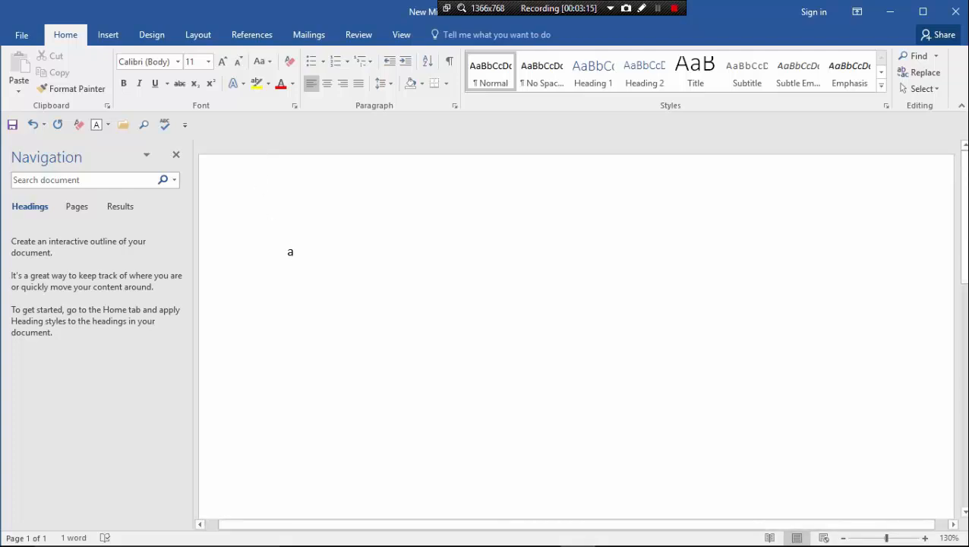
key(BackSpace)
text(A2)
drag(303, 255, 296, 254)
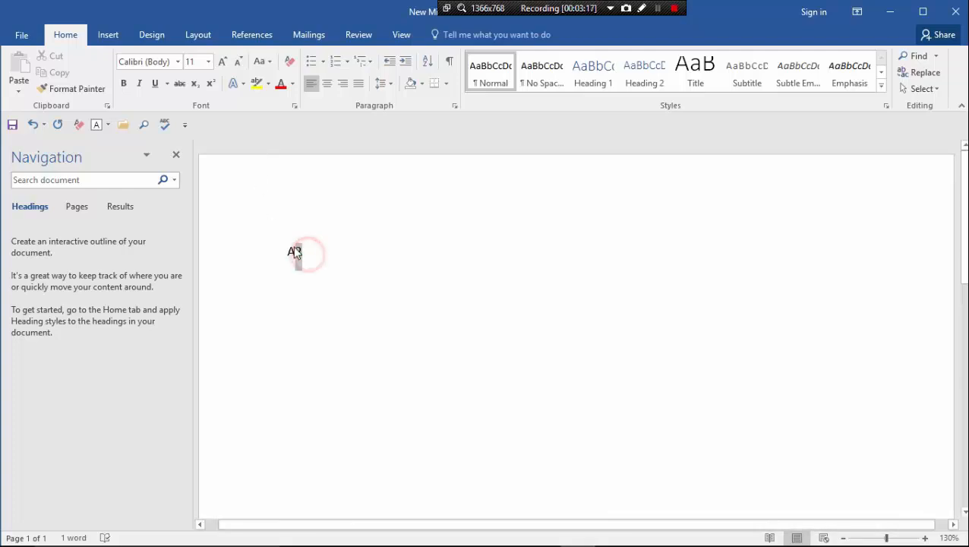
click(210, 83)
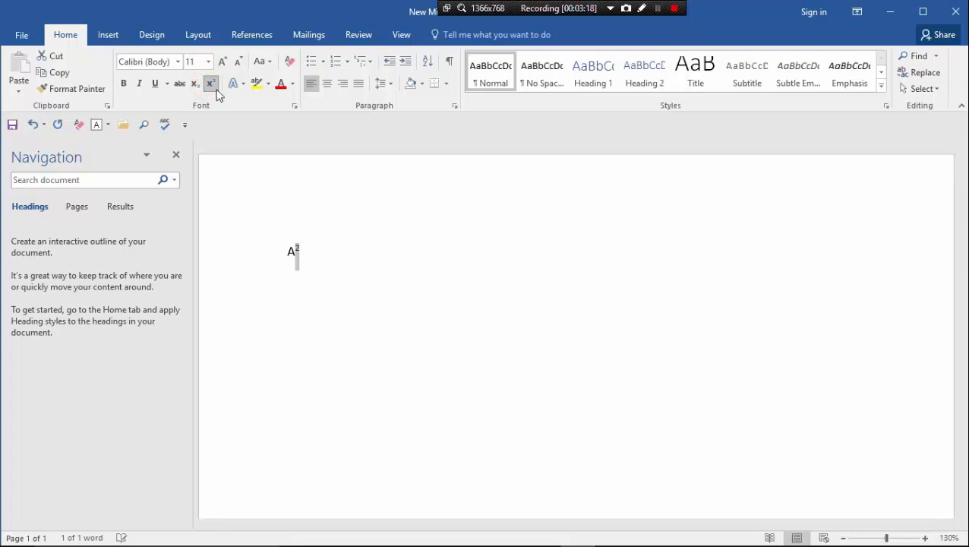
click(322, 243)
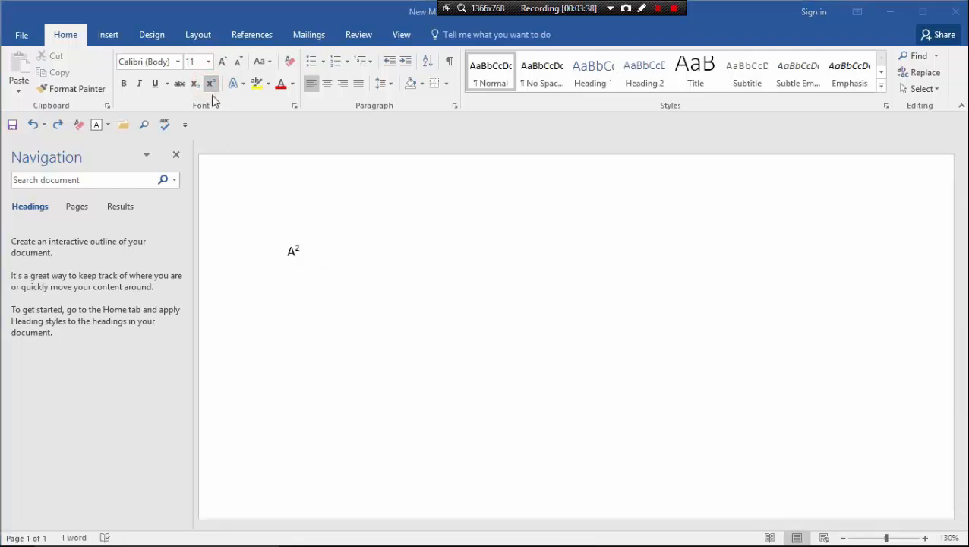
Continue the expression with +2ab+b2 in normal text, formatting only the final 2 as superscript.
click(210, 84)
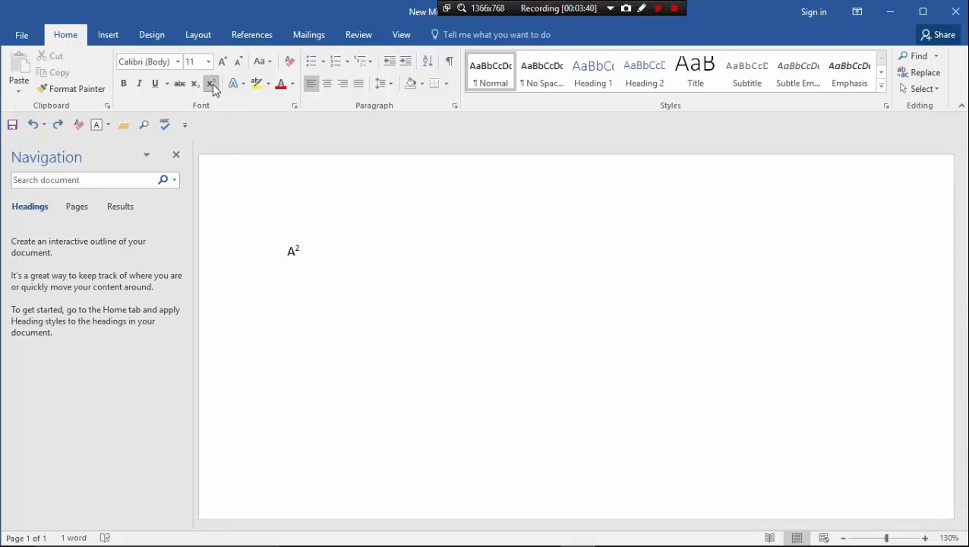
click(211, 84)
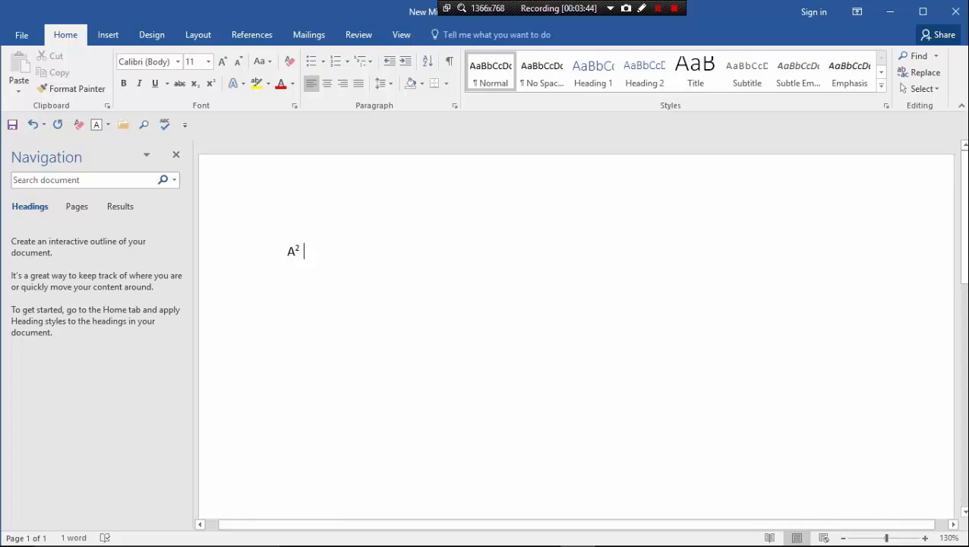
text(+2ab+b)
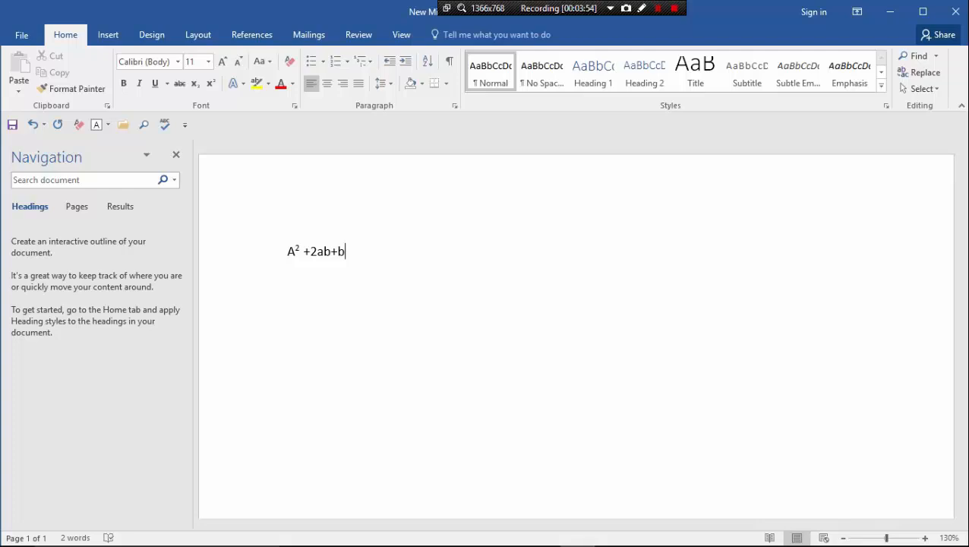
text(2)
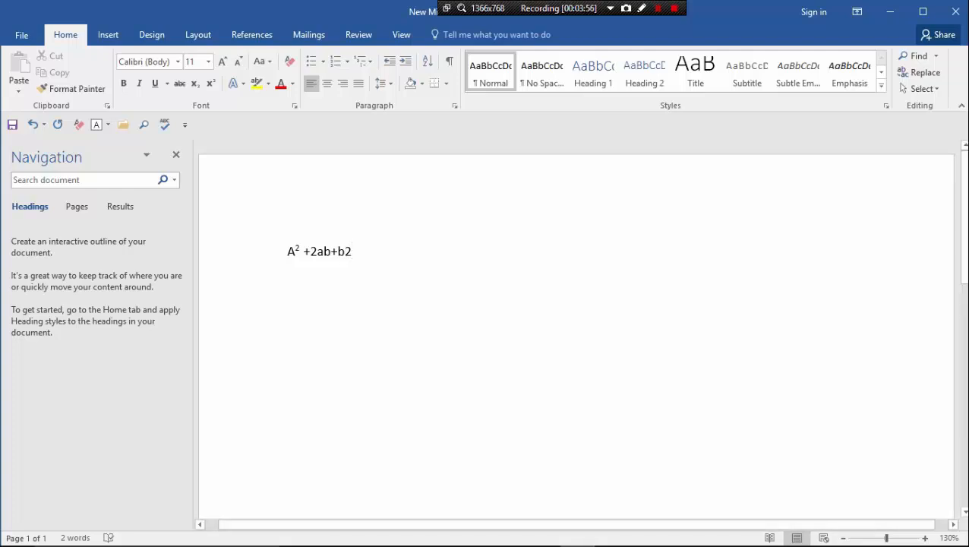
drag(357, 251, 346, 251)
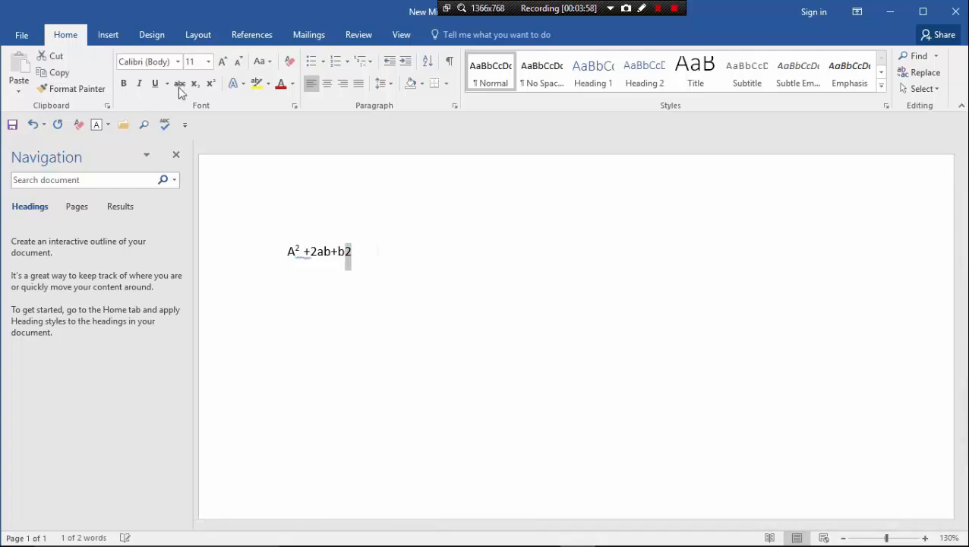
click(211, 83)
click(389, 245)
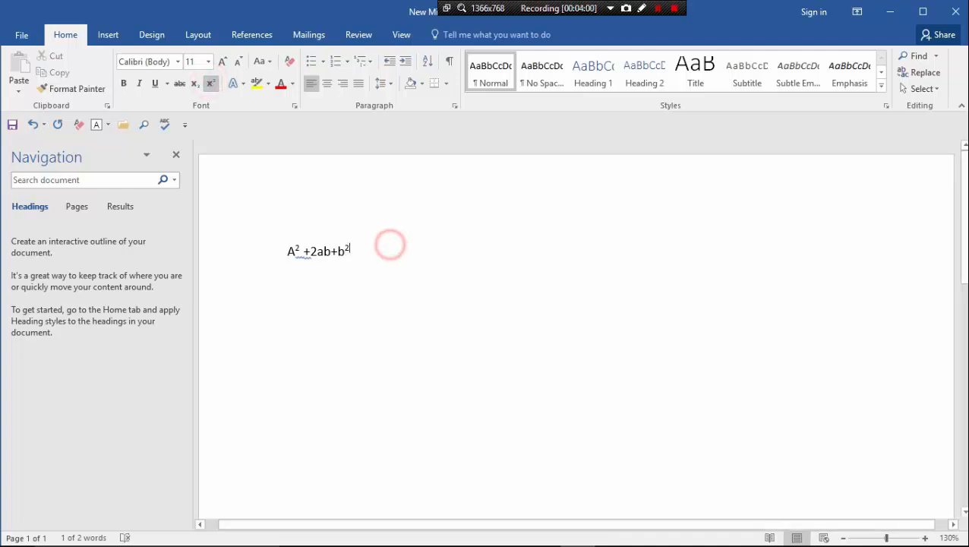
drag(357, 250, 268, 272)
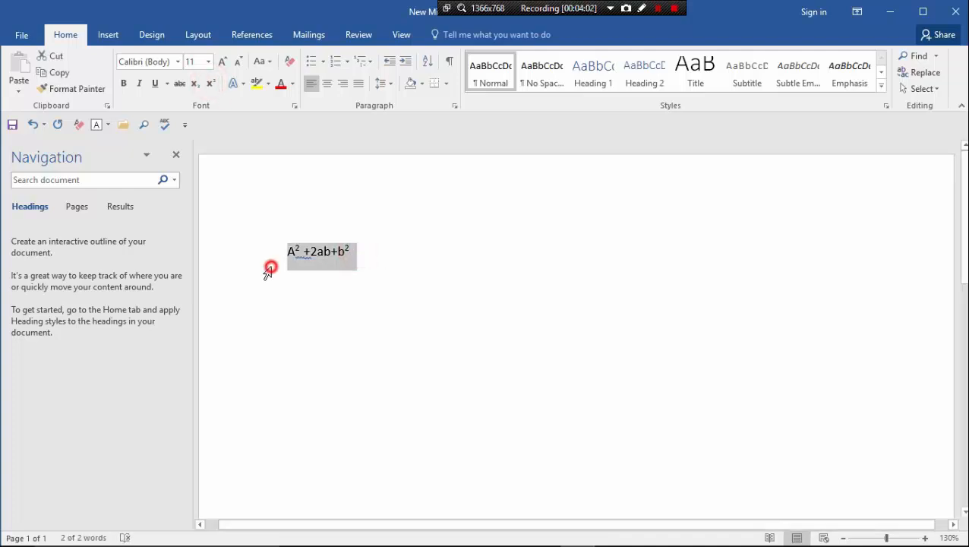
click(343, 292)
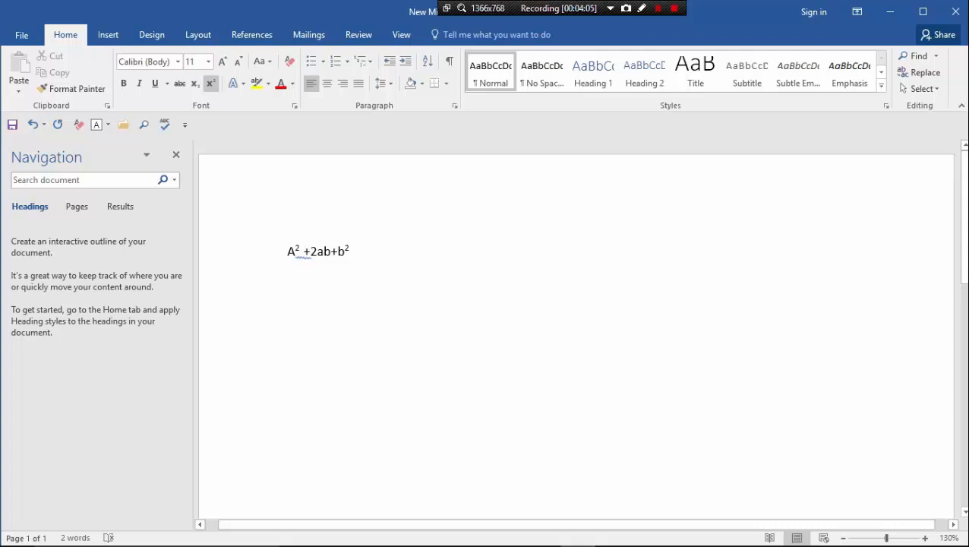
Insert the built-in Trig Identity 1 equation below the typed expression.
click(121, 38)
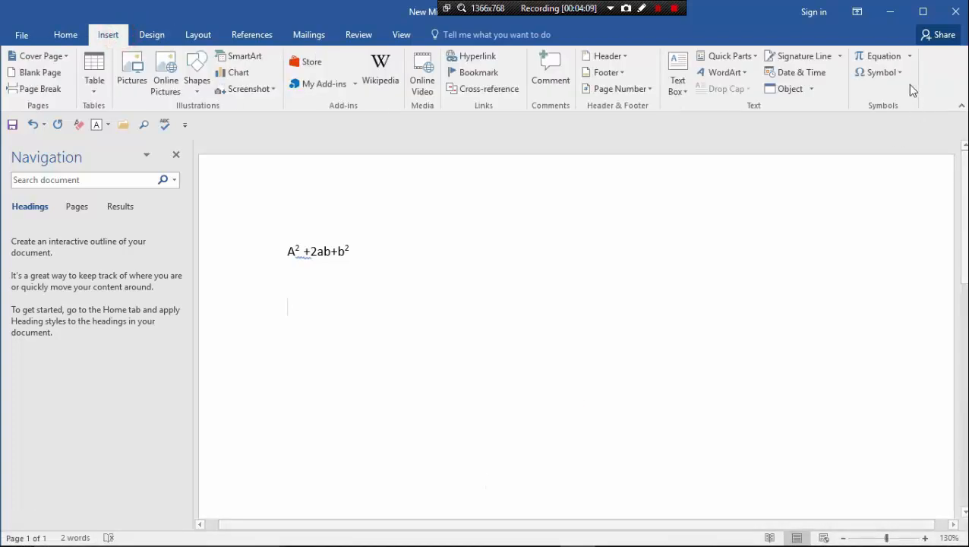
click(906, 57)
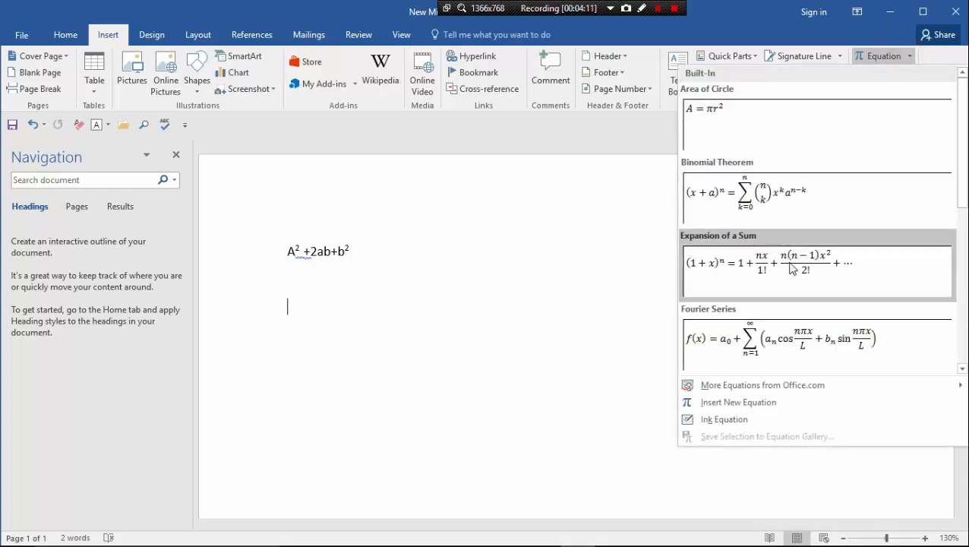
scroll(792, 267, down, 3)
click(827, 280)
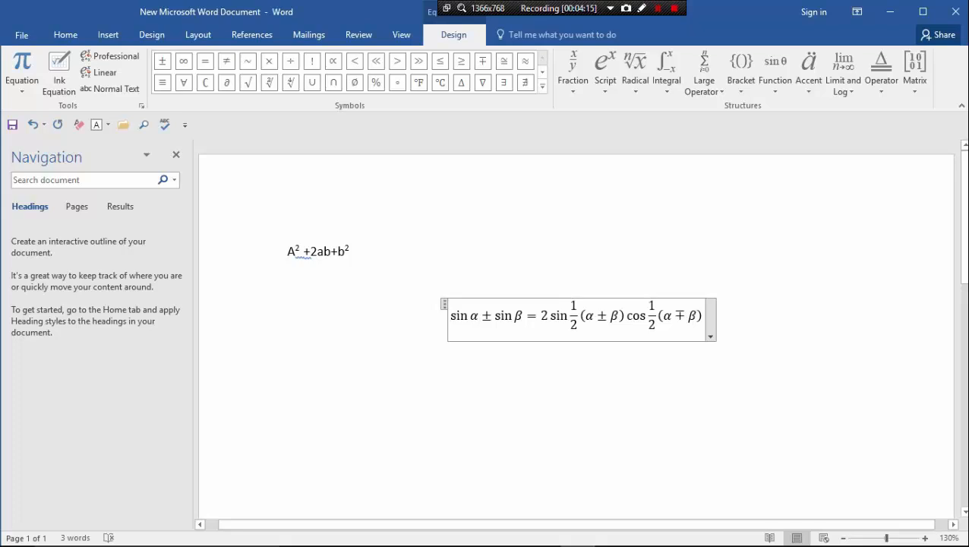
Examine the Basic Math symbols and the built-in equations available while editing the trigonometric equation.
click(551, 314)
click(548, 316)
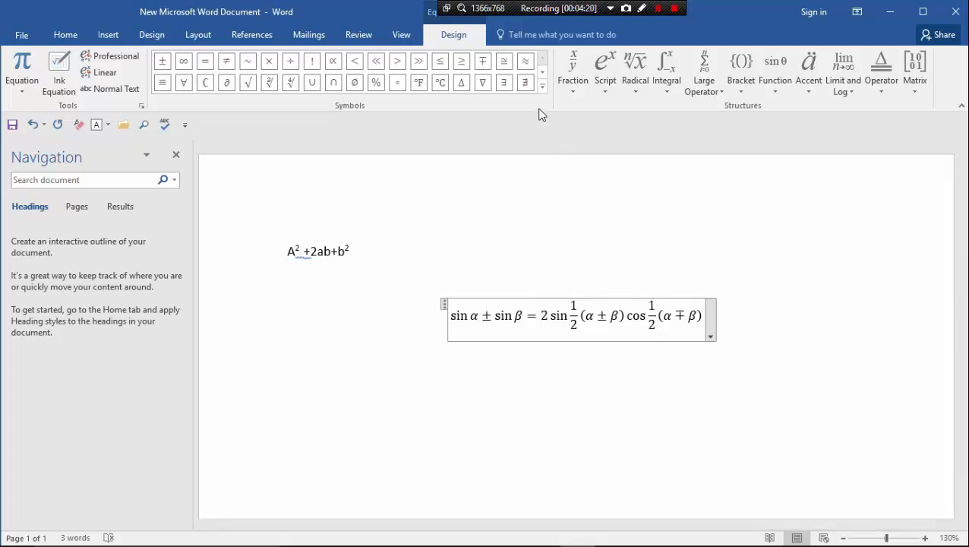
click(543, 86)
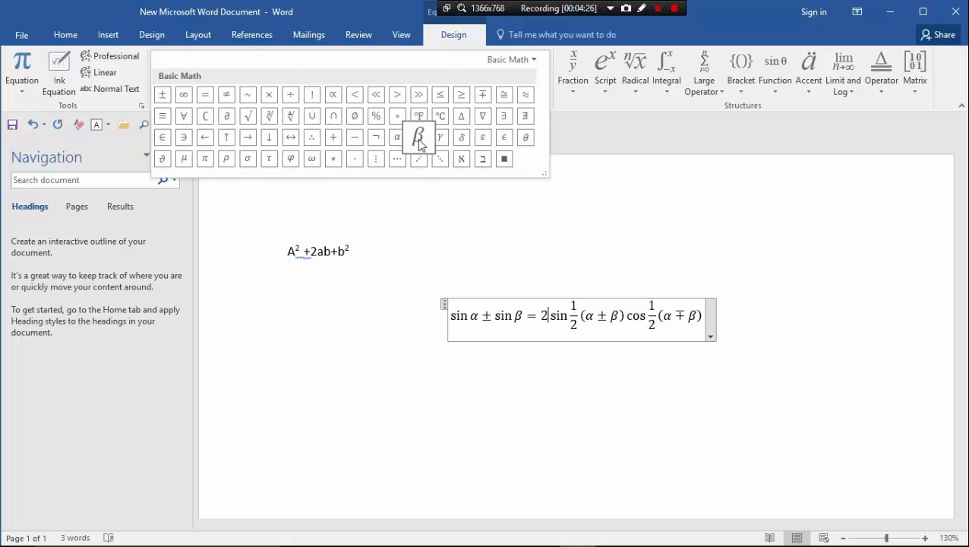
click(514, 215)
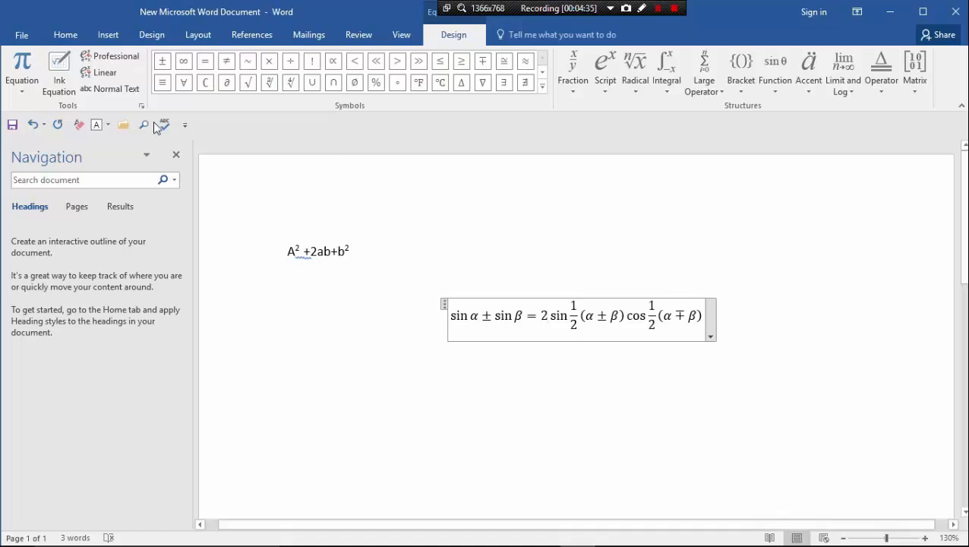
click(20, 91)
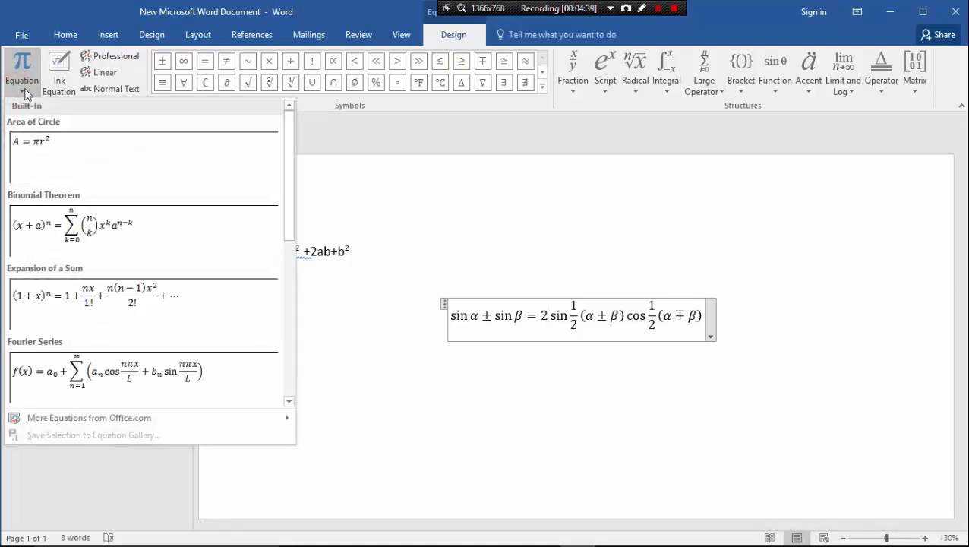
scroll(104, 255, down, 5)
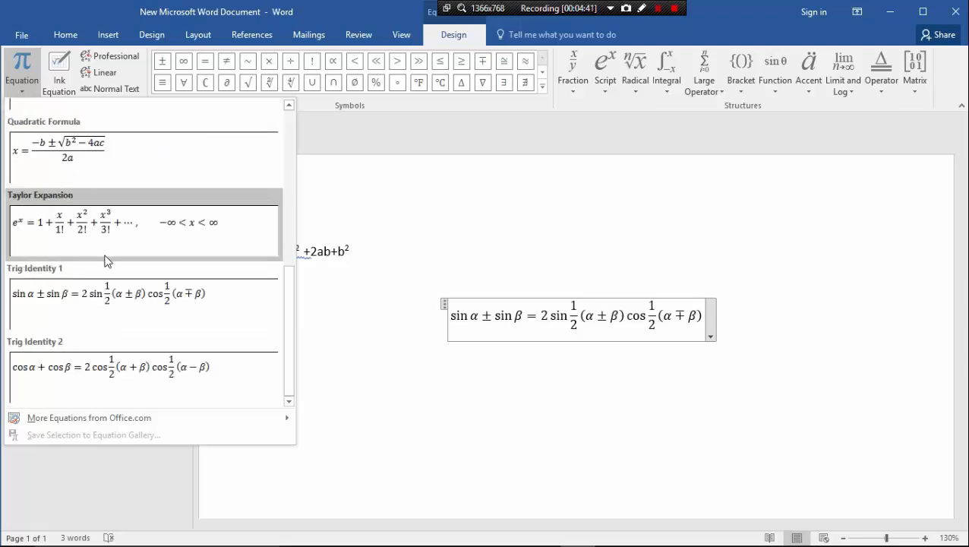
scroll(122, 243, up, 3)
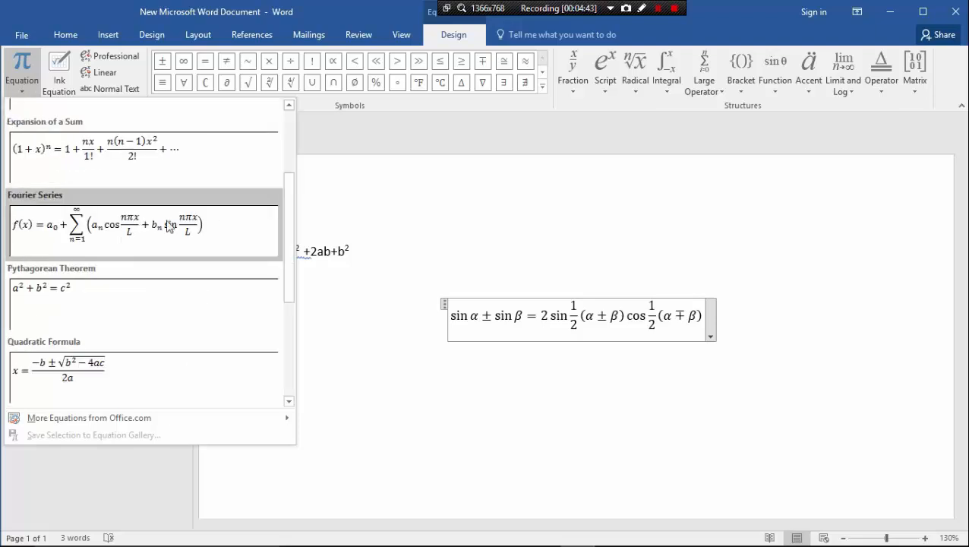
click(448, 231)
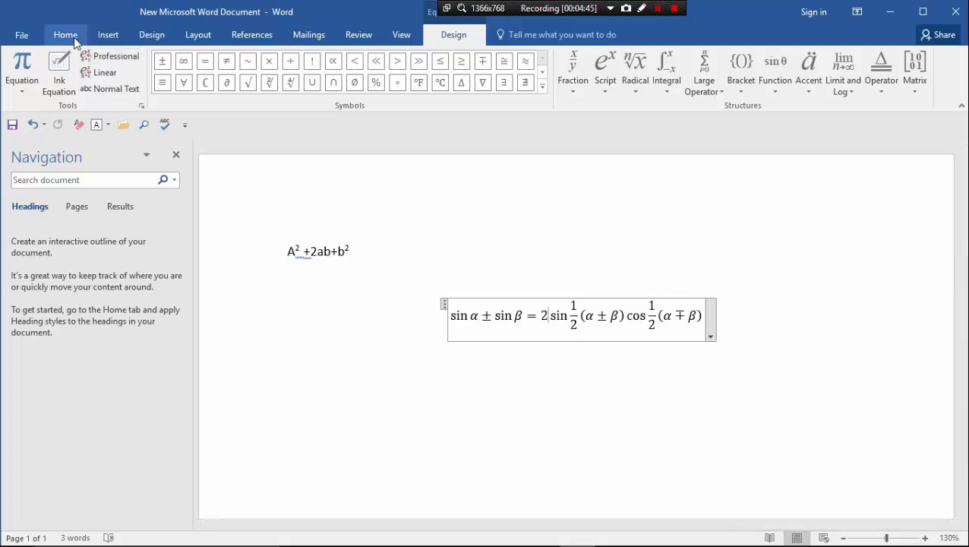
Insert three ampersand symbols from the Basic Latin subset just before 2ab in the expression.
click(308, 225)
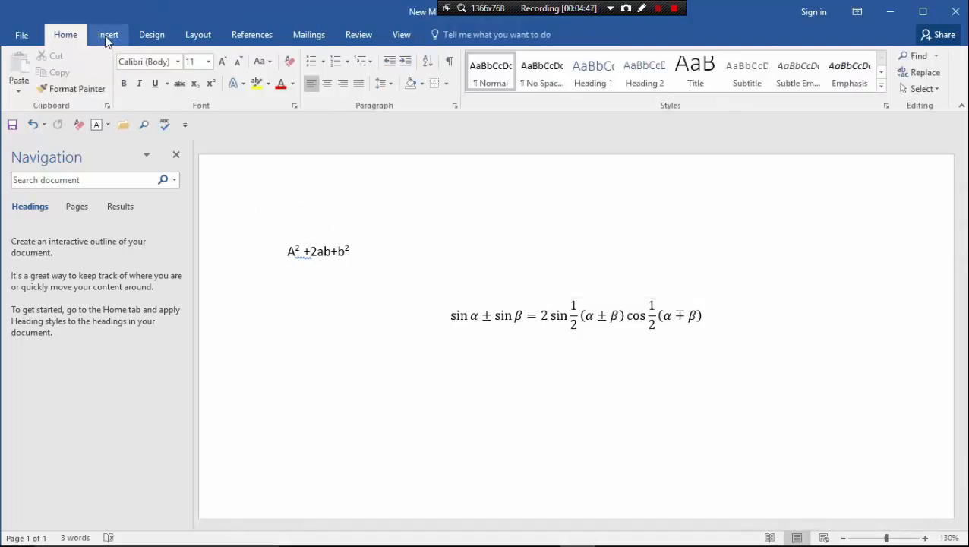
click(108, 35)
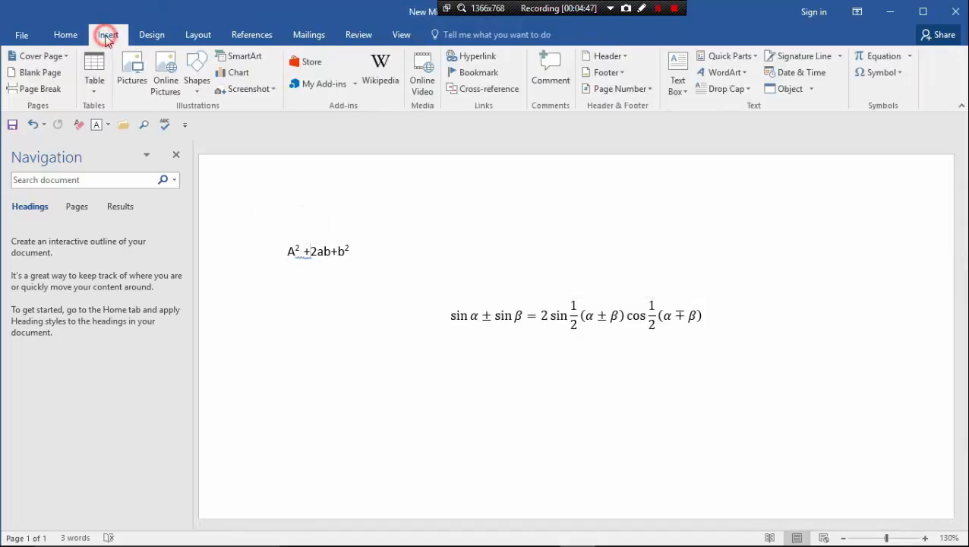
click(896, 72)
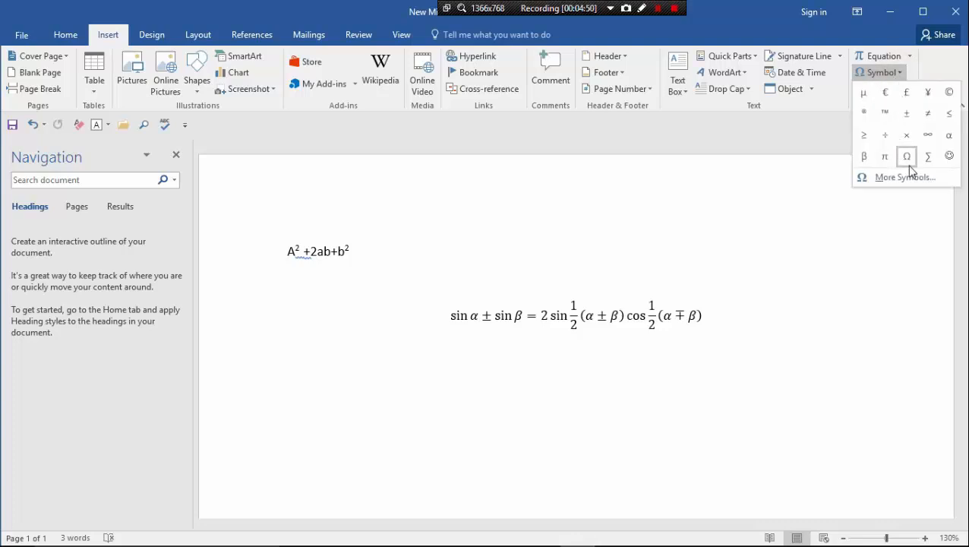
click(876, 177)
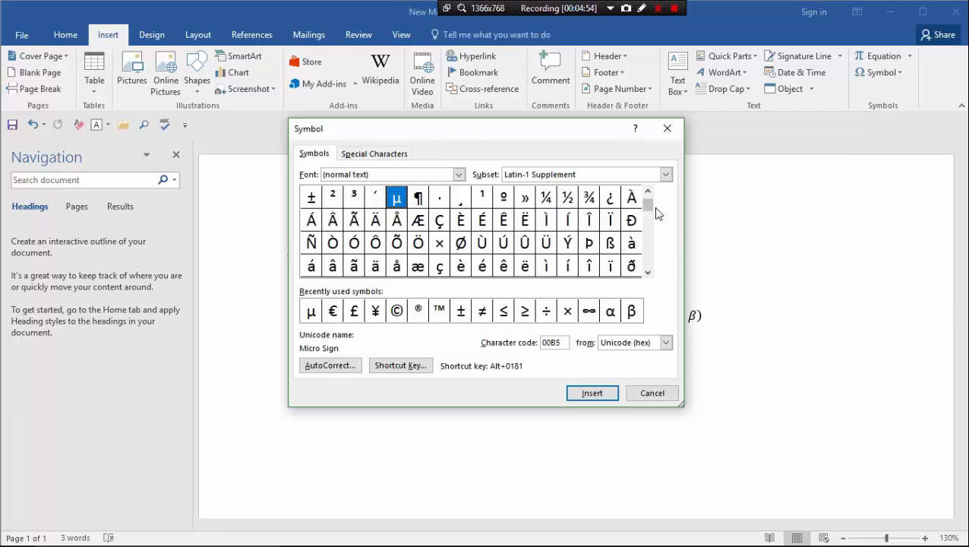
drag(647, 242, 653, 199)
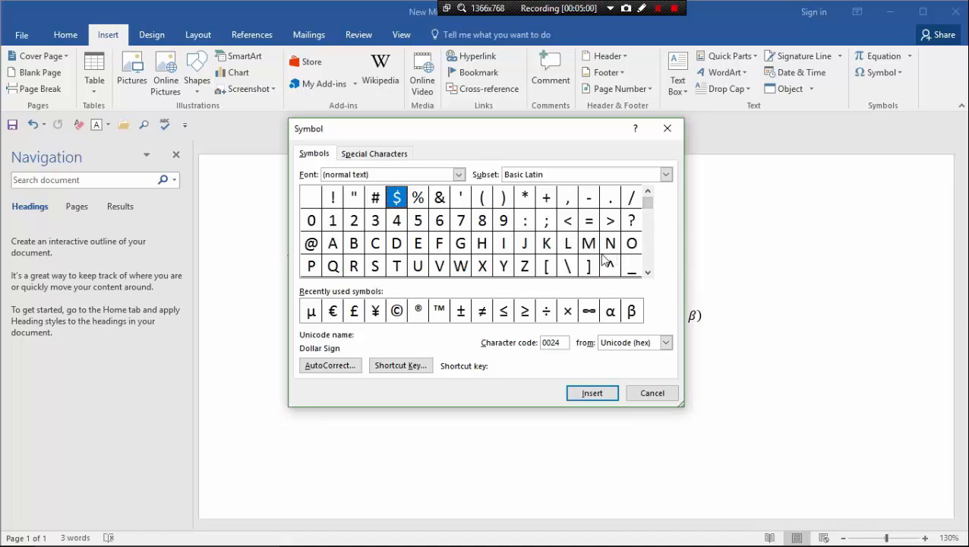
click(440, 199)
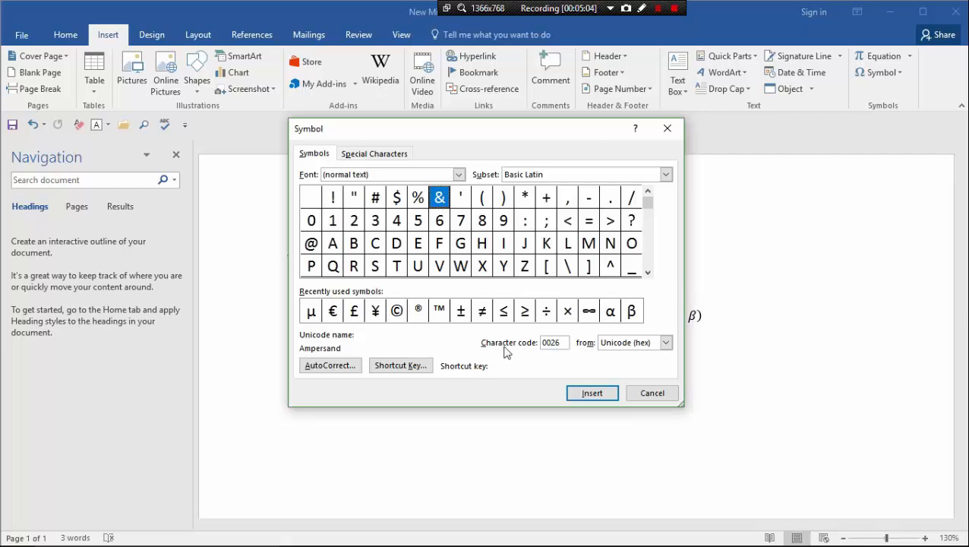
click(587, 392)
click(589, 395)
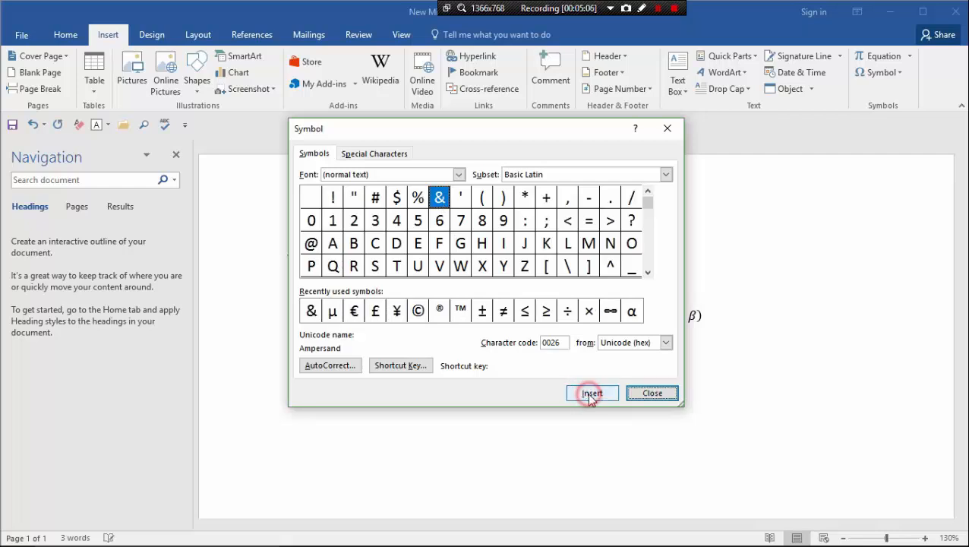
click(652, 392)
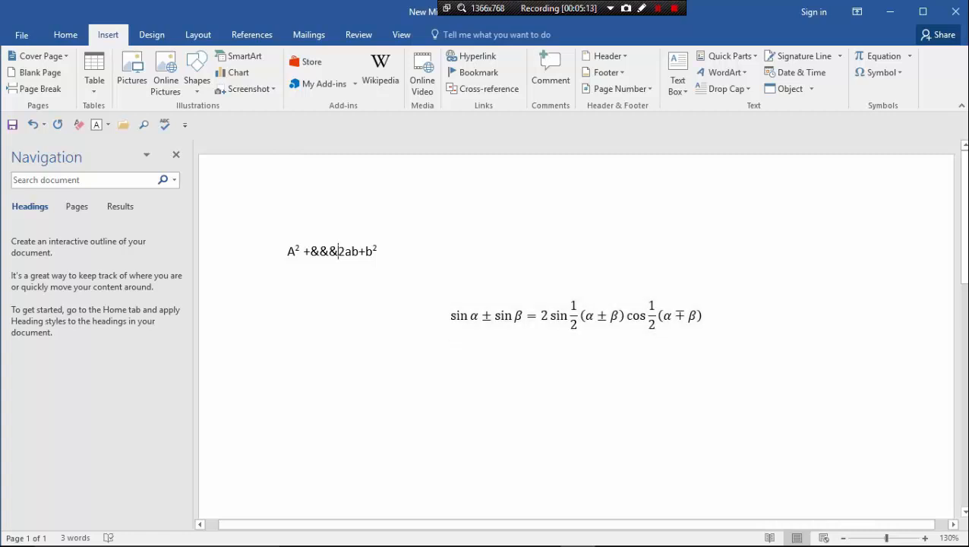
click(395, 302)
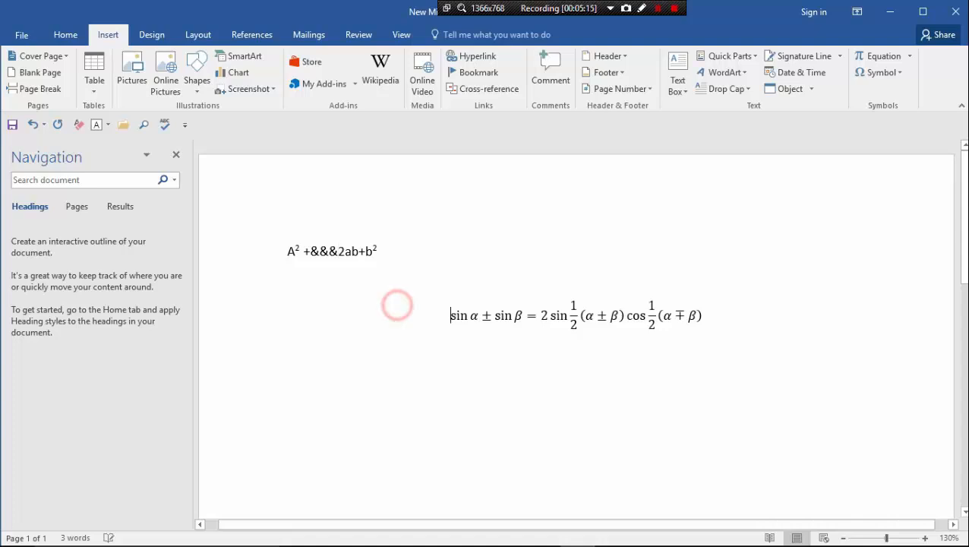
Insert a blank equation placeholder at the end of the typed expression, right after b².
click(906, 58)
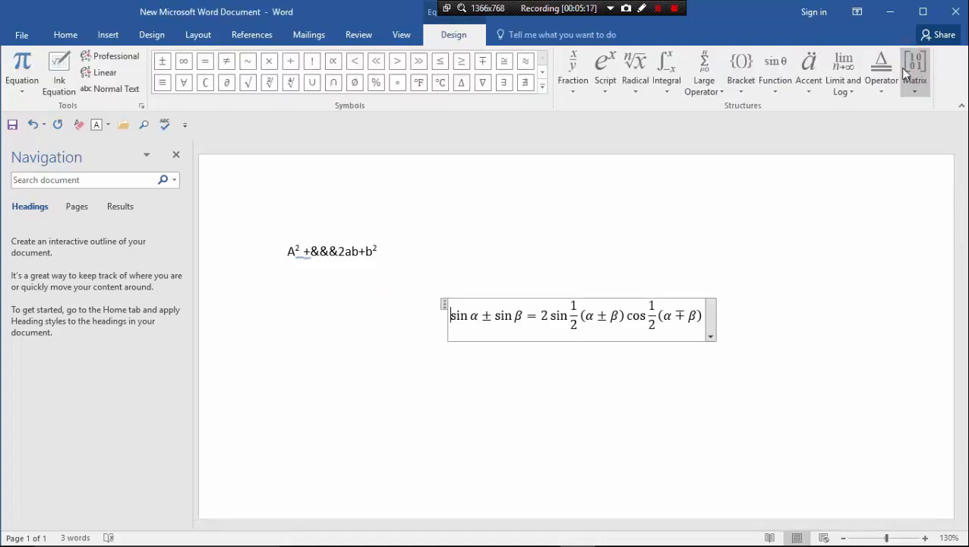
click(760, 320)
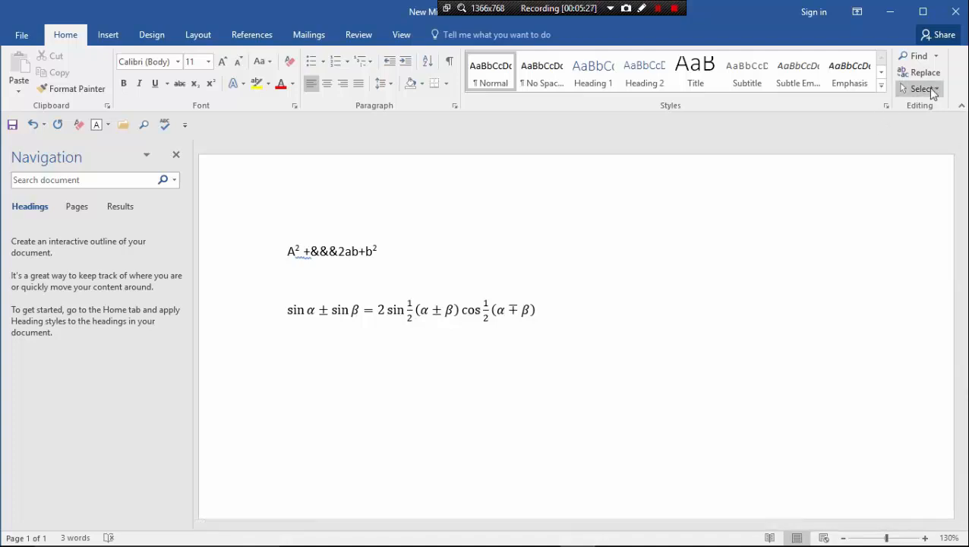
click(662, 242)
click(108, 36)
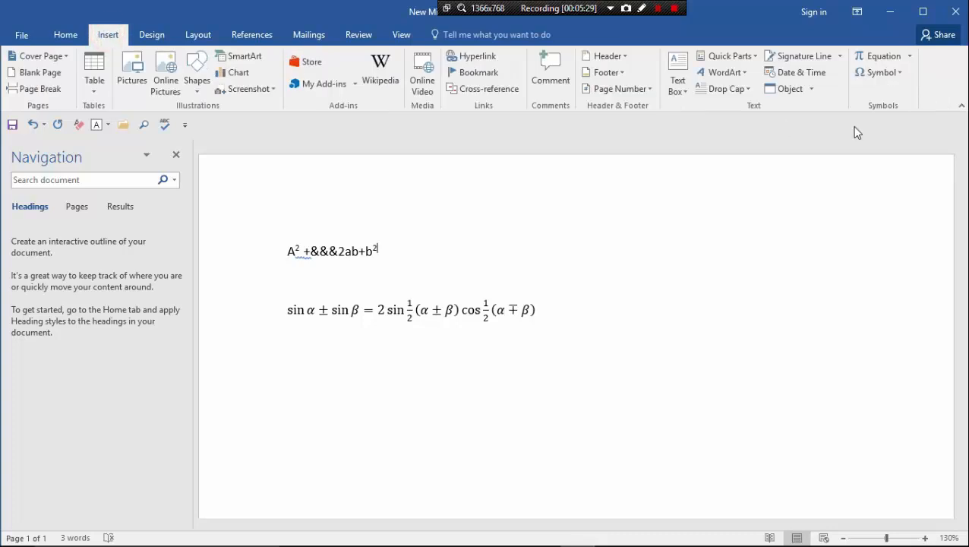
click(904, 57)
click(781, 205)
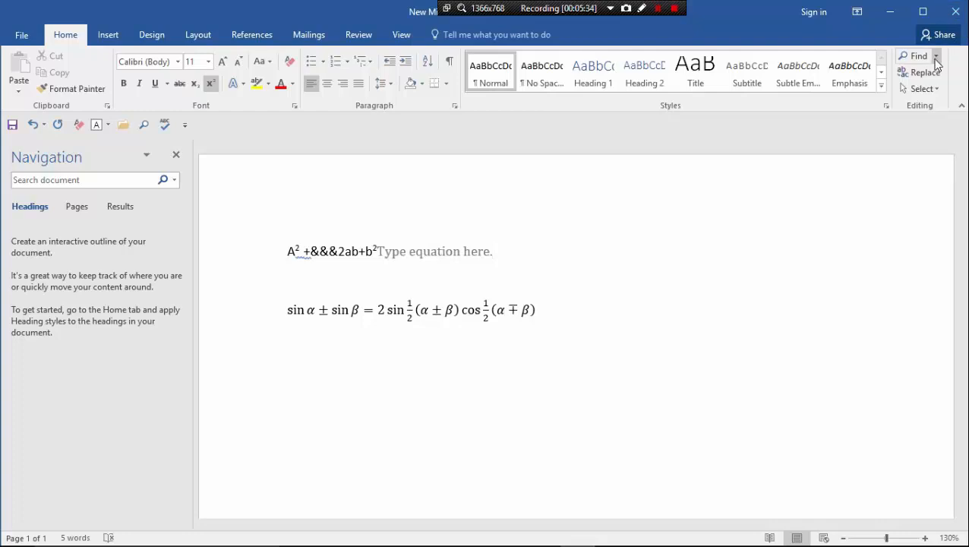
Start an ink equation and handwrite a² + 2ab + b² in the writing area.
click(108, 35)
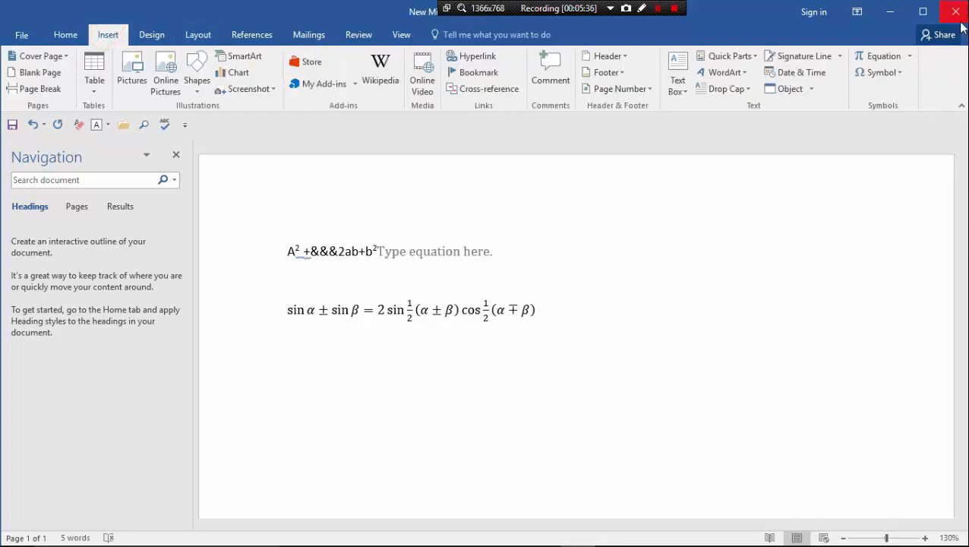
click(909, 56)
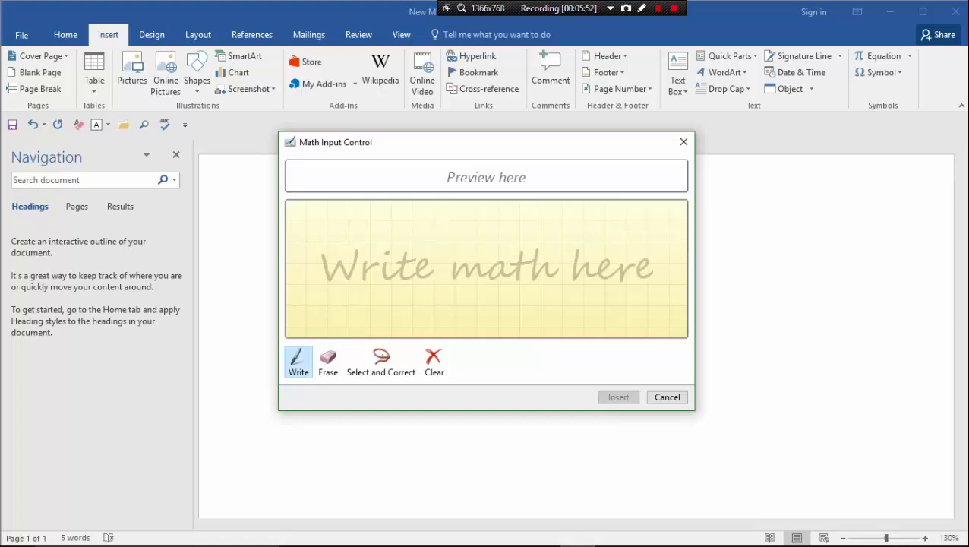
click(344, 260)
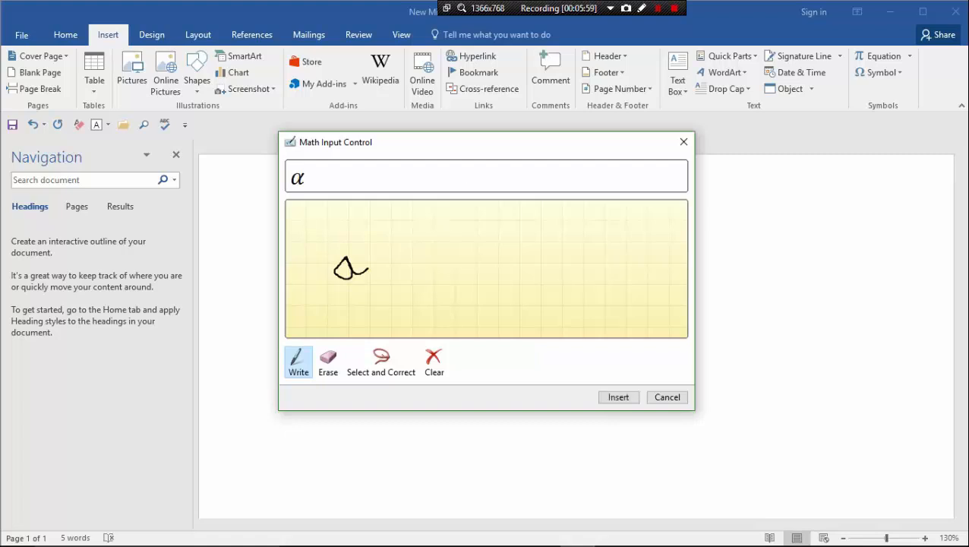
mouse_move(349, 234)
mouse_down()
mouse_move(381, 266)
mouse_move(425, 258)
mouse_move(403, 244)
mouse_move(403, 275)
mouse_up()
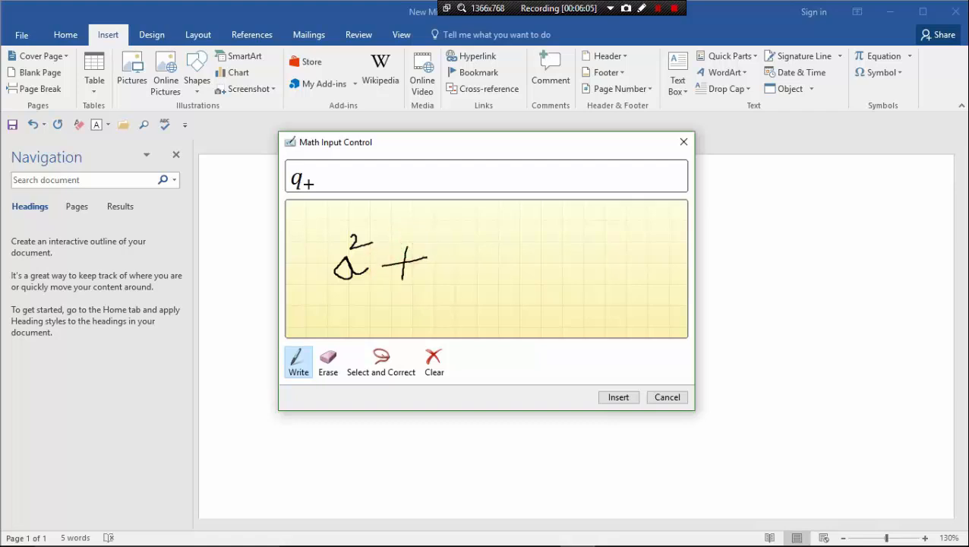
mouse_move(434, 240)
mouse_down()
mouse_move(448, 262)
mouse_move(469, 244)
mouse_move(501, 240)
mouse_move(501, 261)
mouse_up()
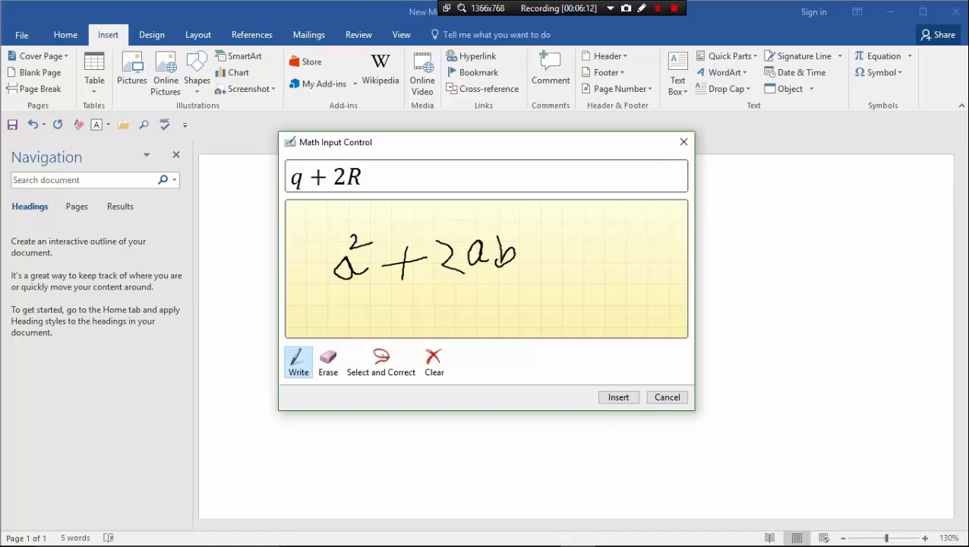
mouse_move(532, 256)
mouse_down()
mouse_move(558, 252)
mouse_move(542, 274)
mouse_up()
drag(570, 221, 570, 262)
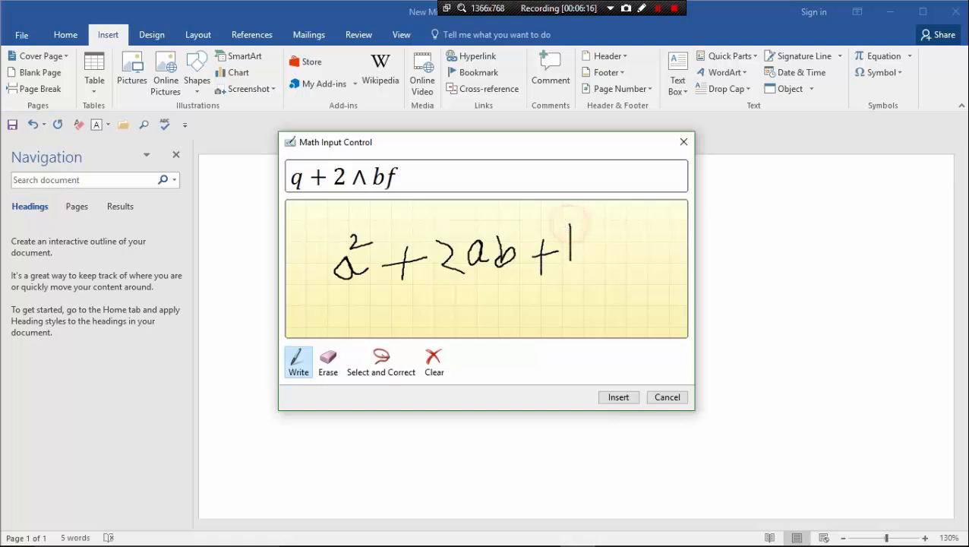
drag(584, 217, 597, 240)
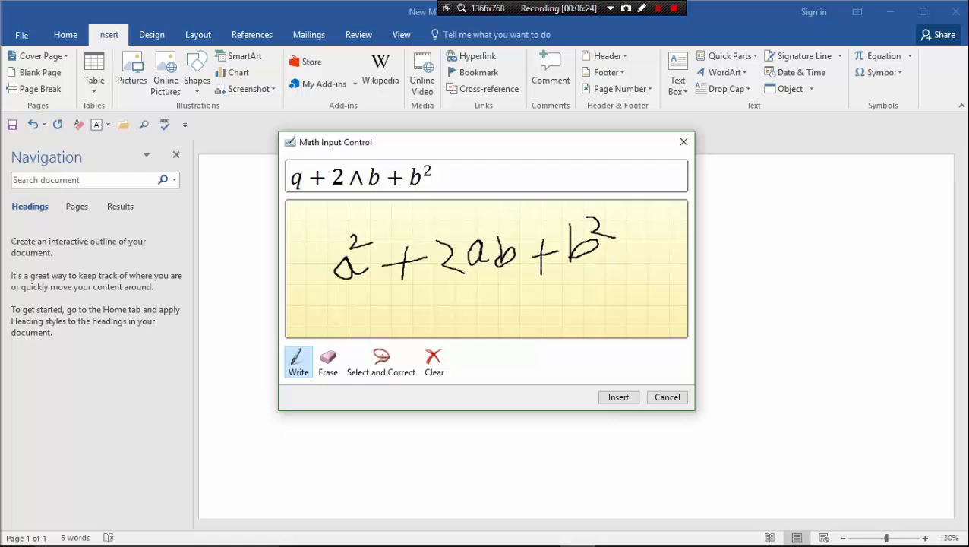
Erase the handwritten a² at the start and the a between 2 and b.
click(328, 362)
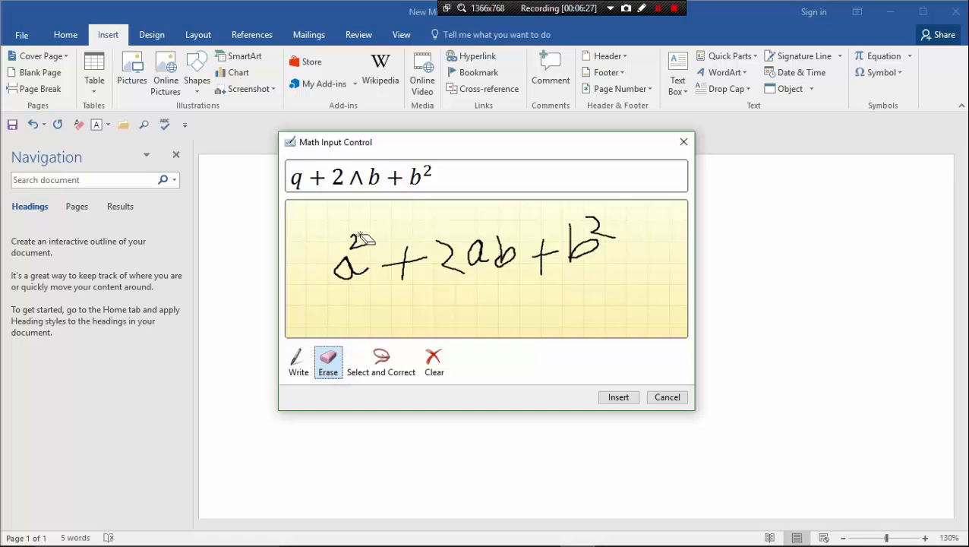
drag(363, 239, 348, 268)
drag(487, 232, 474, 269)
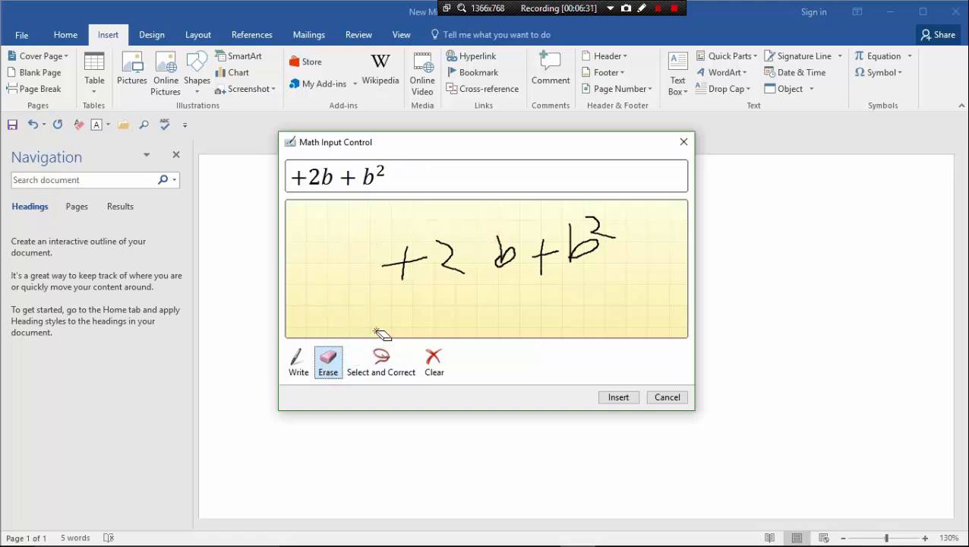
Rewrite the missing a in 2ab and the leading a², and insert the handwritten equation into the document.
click(298, 362)
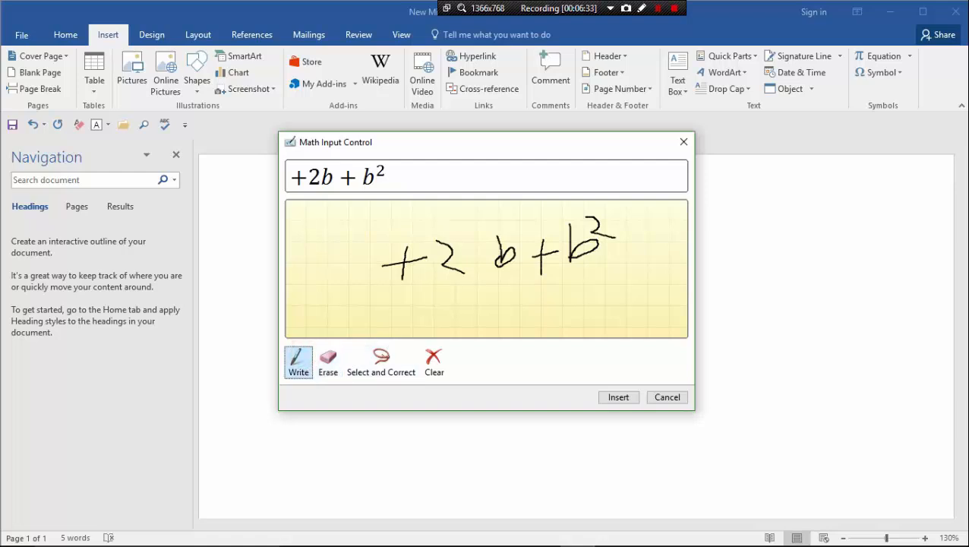
drag(477, 247, 477, 256)
drag(360, 244, 363, 265)
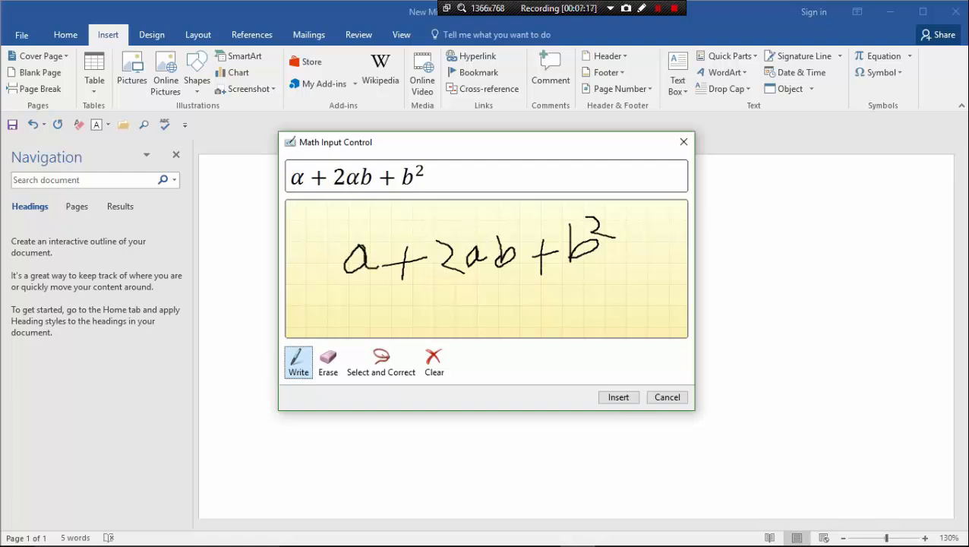
drag(374, 238, 378, 247)
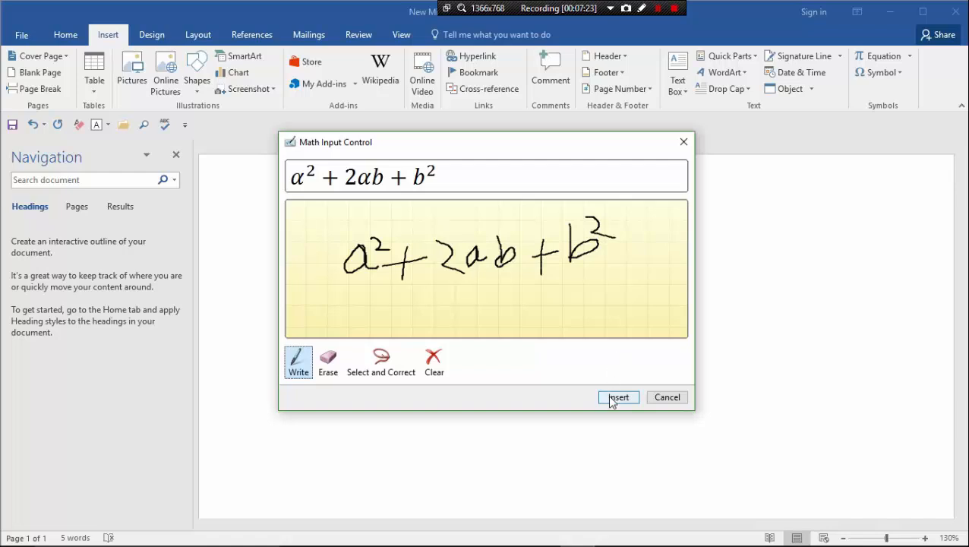
click(617, 398)
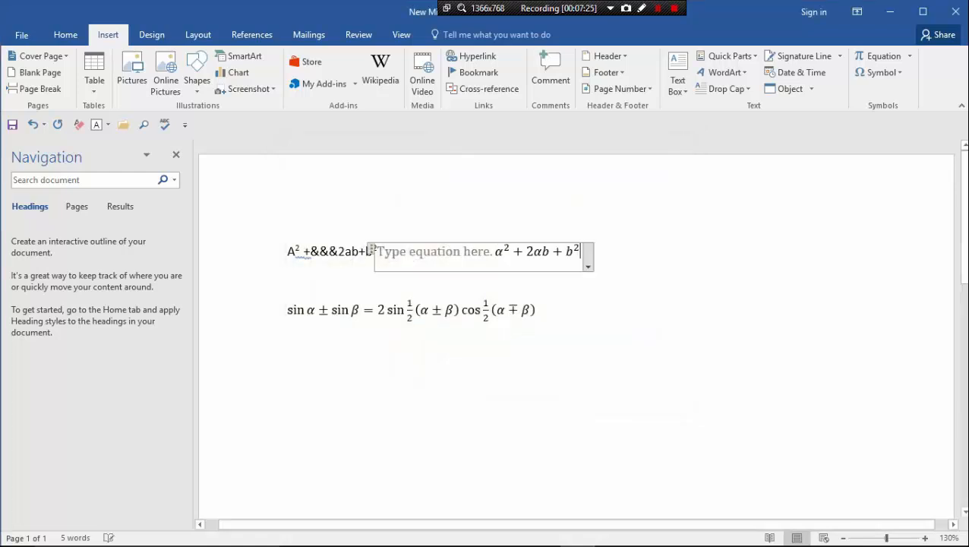
click(658, 8)
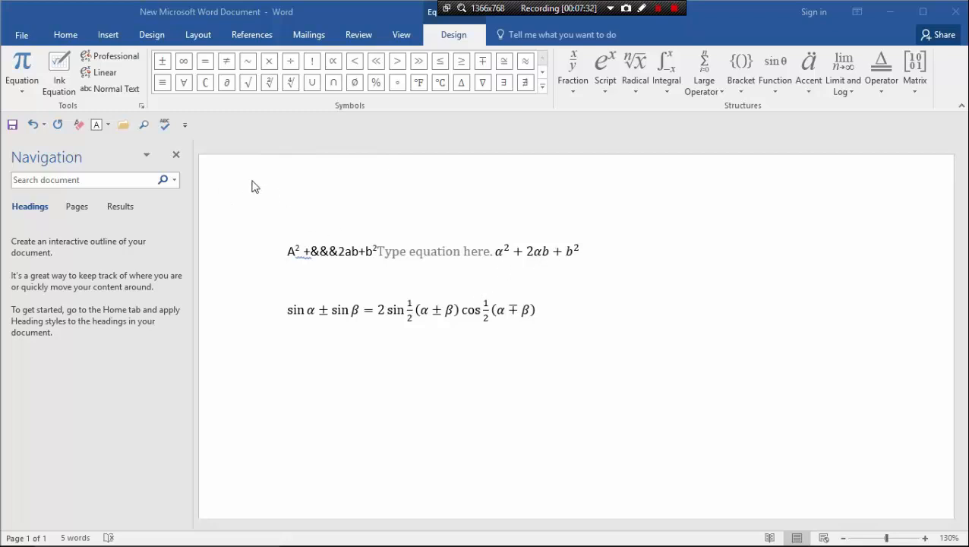
click(118, 40)
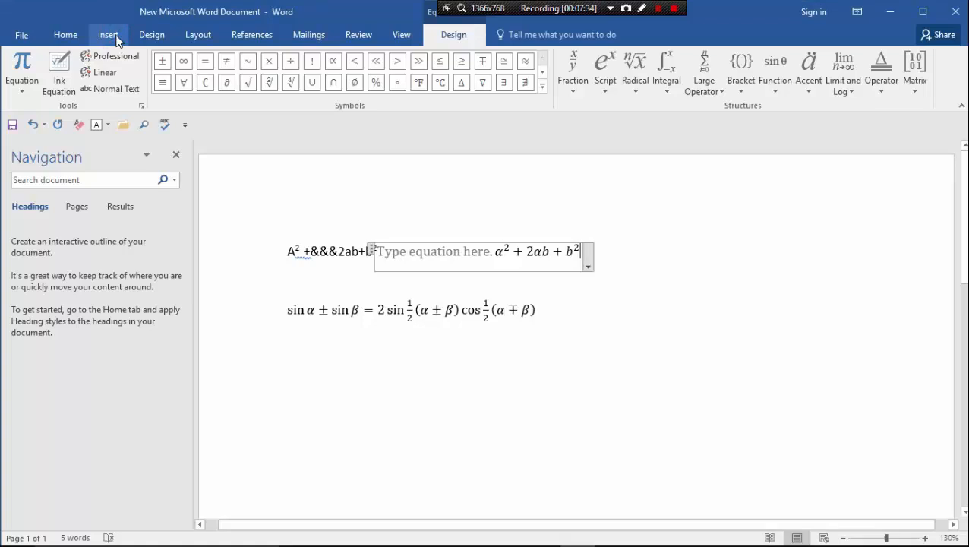
click(107, 35)
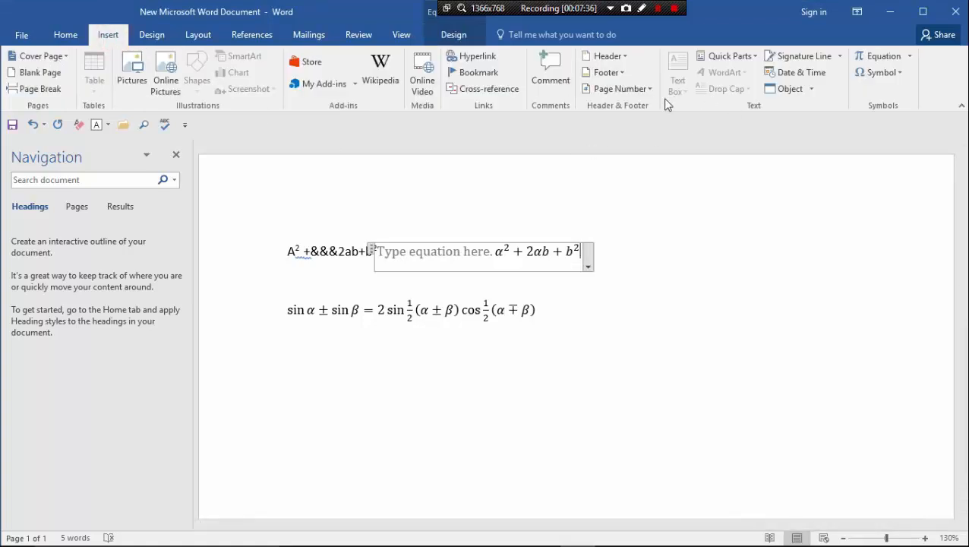